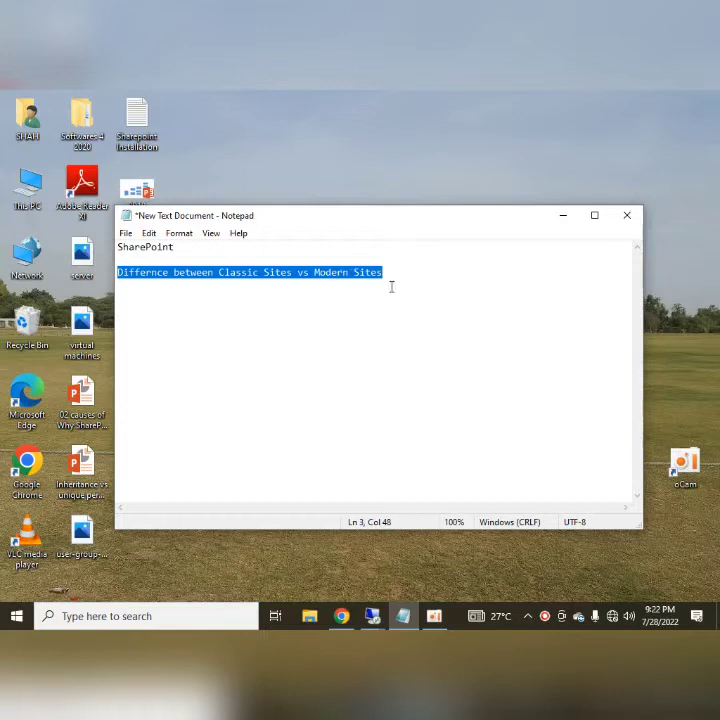
Highlight 'Classic Sites', then just 'Classic', in the Notepad note, clearing each highlight.
click(389, 286)
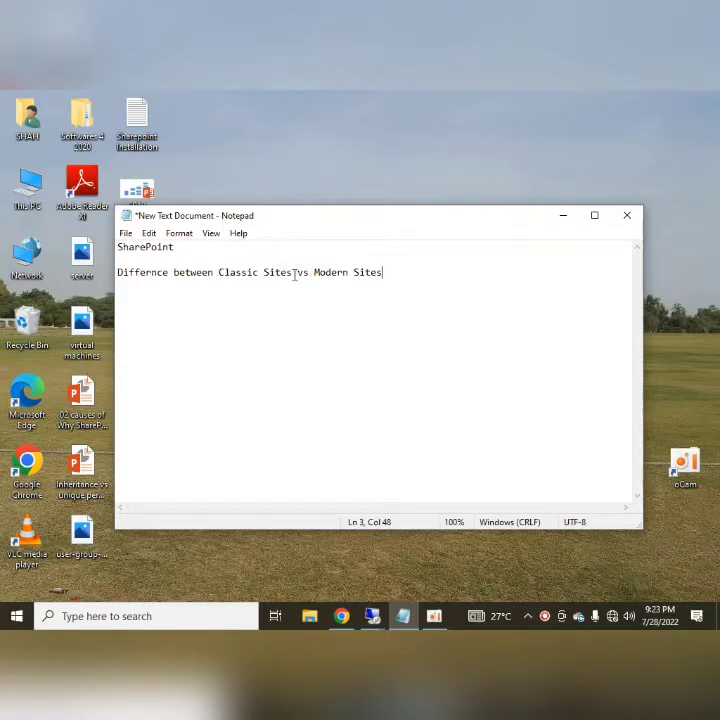
drag(293, 273, 219, 274)
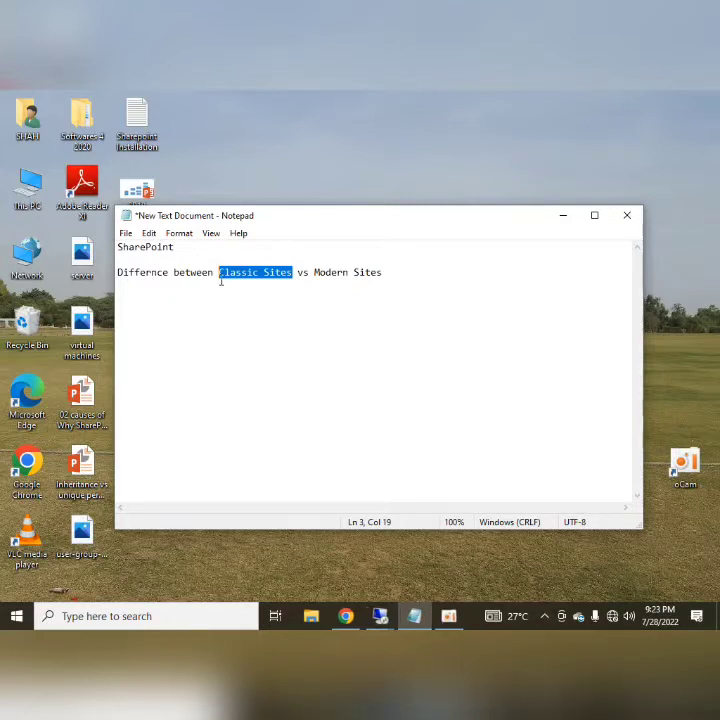
click(258, 272)
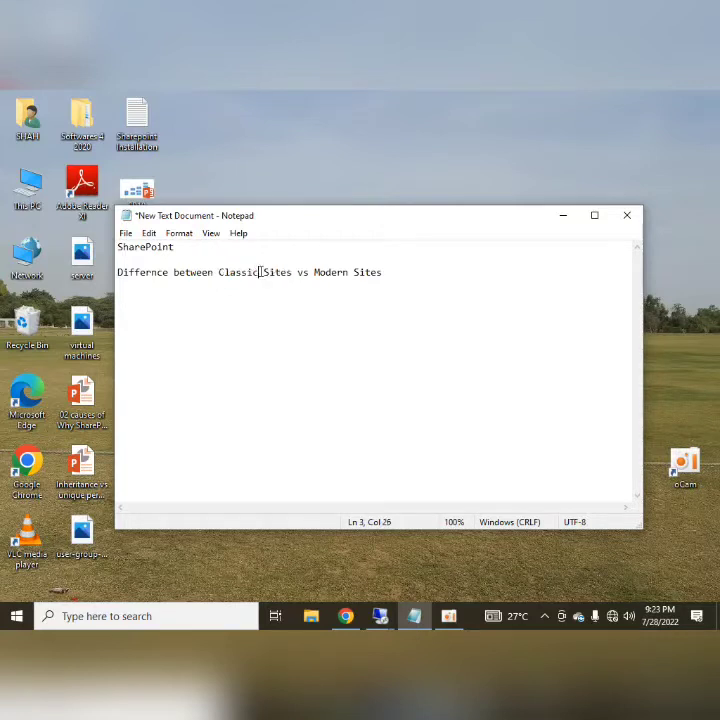
drag(258, 272, 292, 273)
click(246, 272)
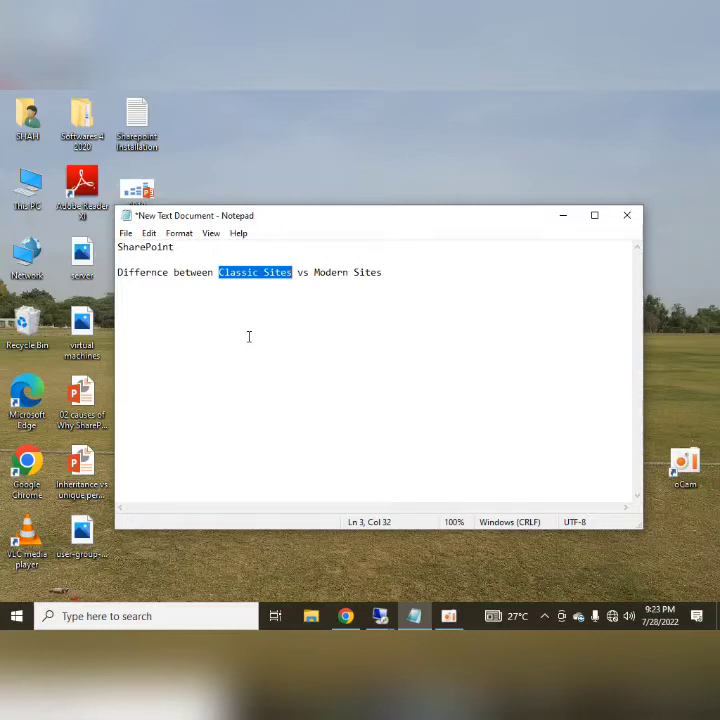
Highlight 'Modern Sites', then show previews of the four open remote desktop sessions.
click(382, 350)
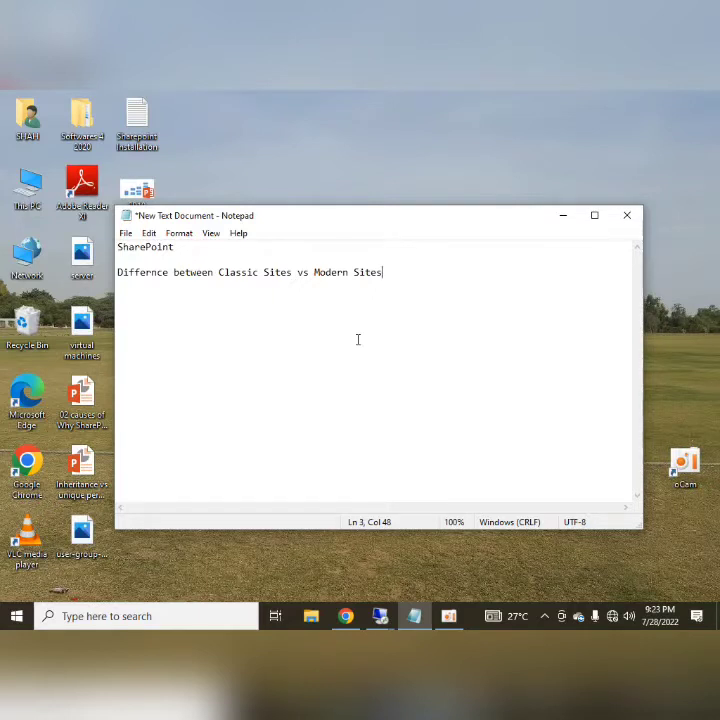
key(shift+Left)
key(shift+Left)
key(shift+Left)
key(shift+Left)
key(shift+Left)
key(shift+Left)
key(shift+Left)
key(shift+Left)
key(shift+Left)
key(shift+Left)
key(shift+Left)
key(shift+Left)
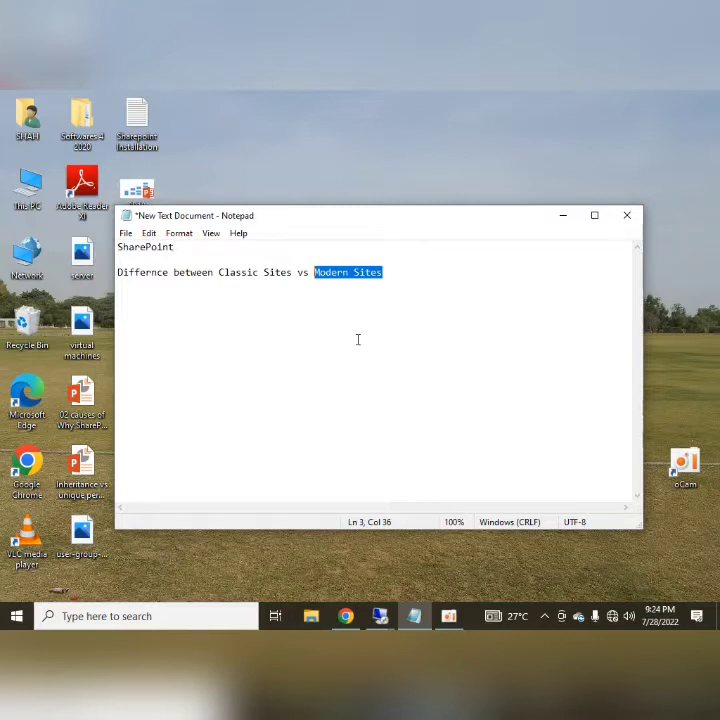
click(403, 439)
click(380, 615)
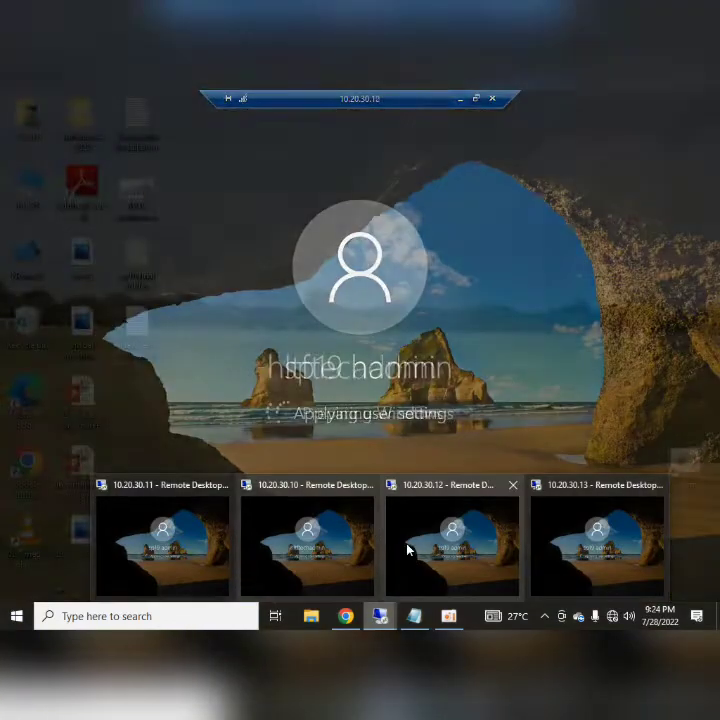
In the 10.20.30.12 session, close Server Manager and launch Central Administration with admin approval.
click(410, 548)
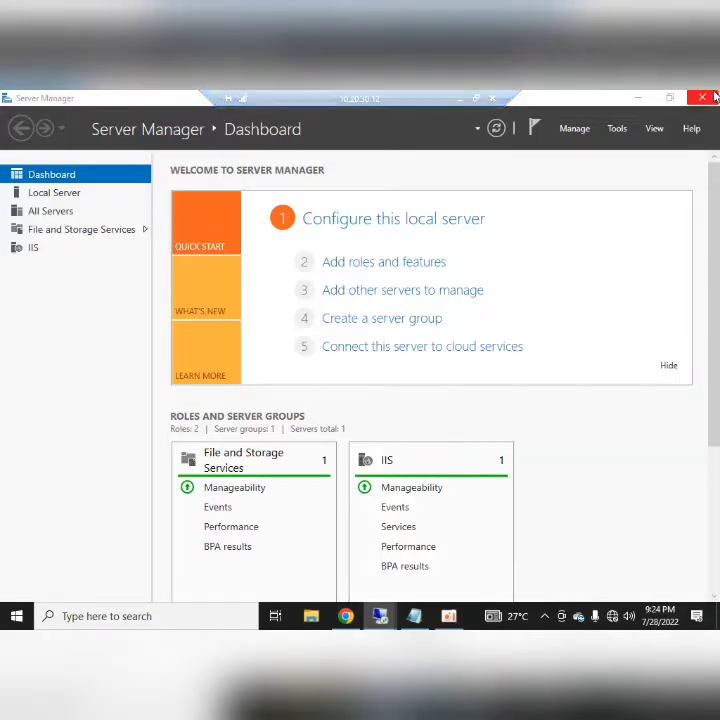
click(702, 97)
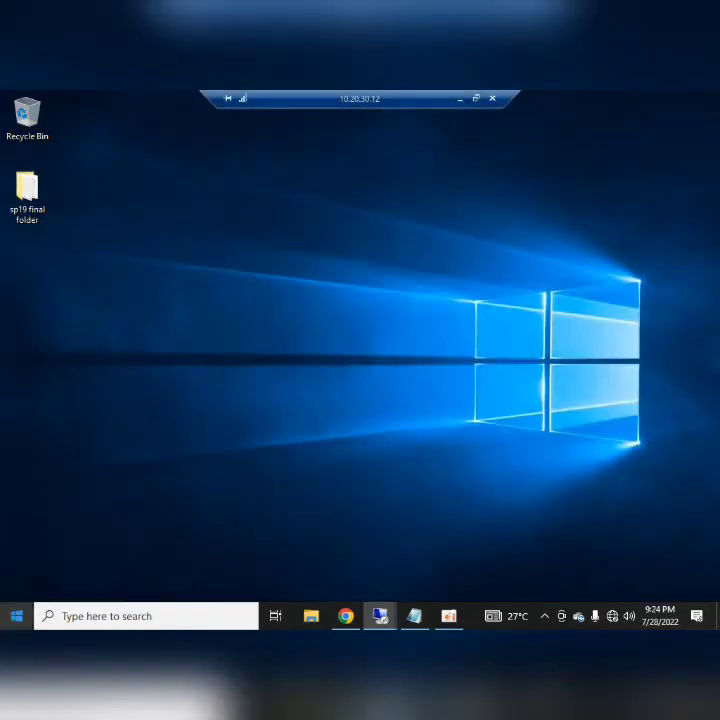
key(super)
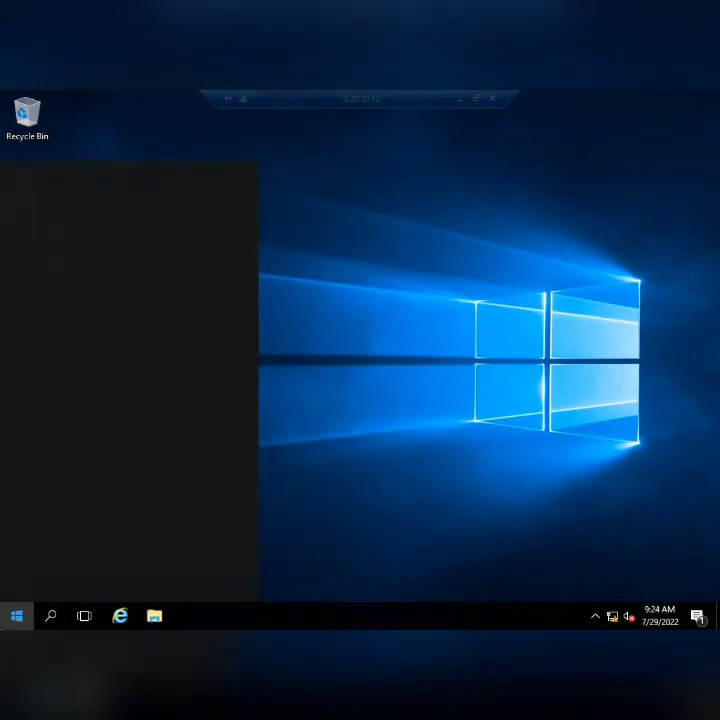
text(centra)
key(Return)
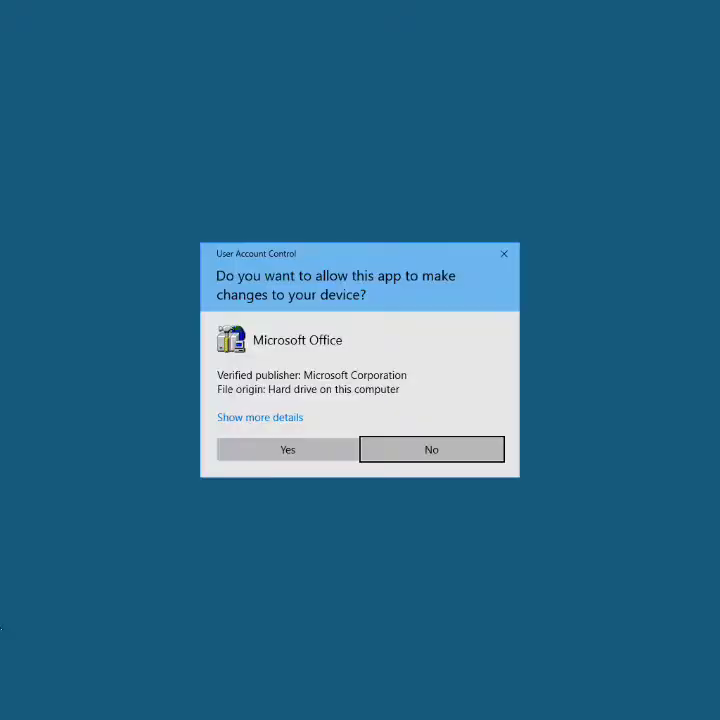
key(Left)
key(Return)
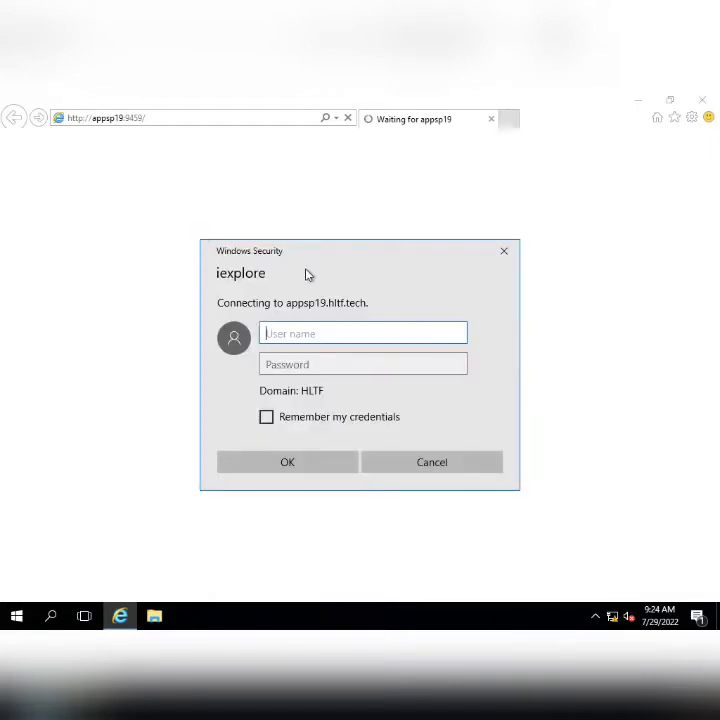
Sign in to Central Administration with the admin account user name and password.
text(sp19admin)
key(Tab)
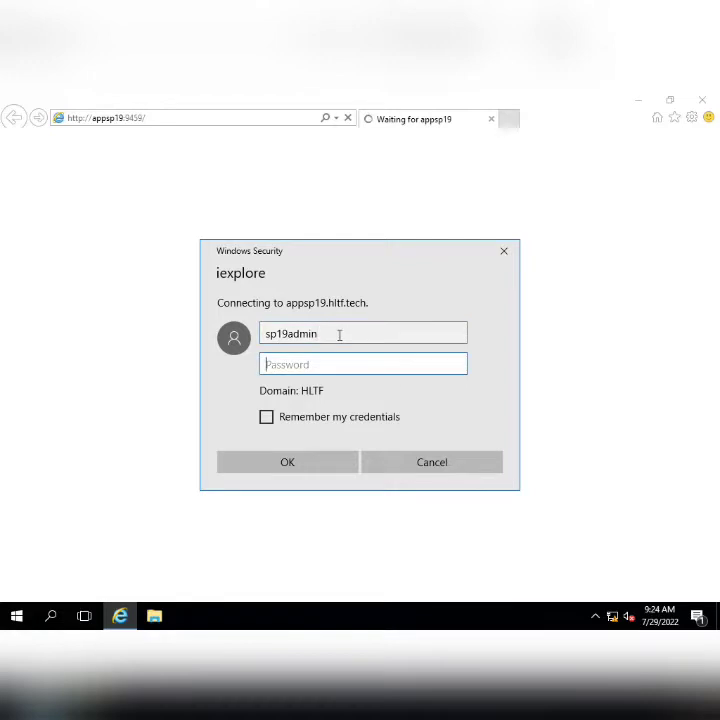
text(•••••••••)
key(Return)
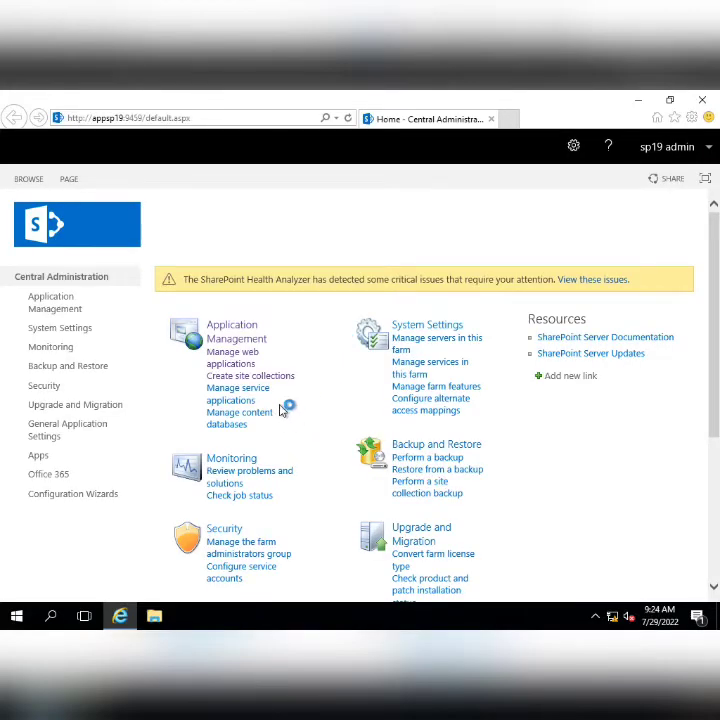
click(232, 336)
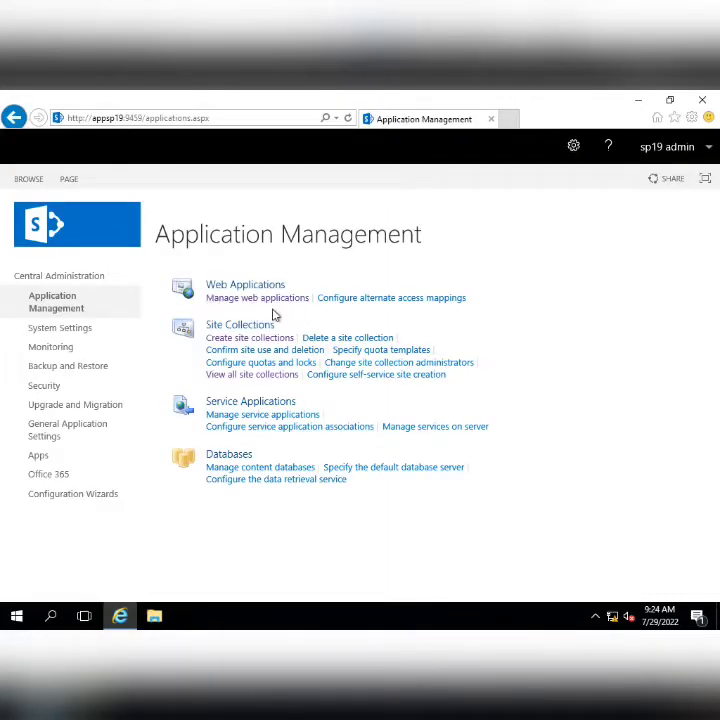
click(242, 299)
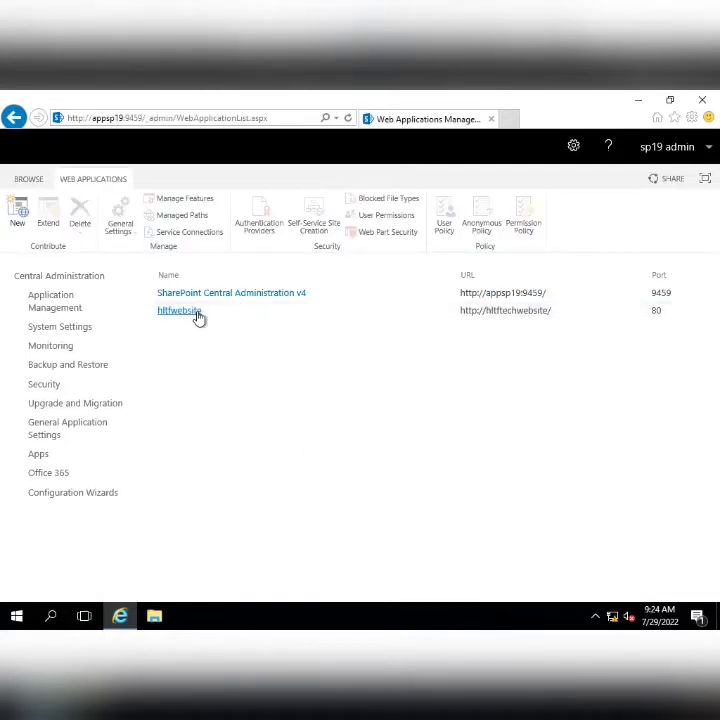
drag(460, 313, 558, 308)
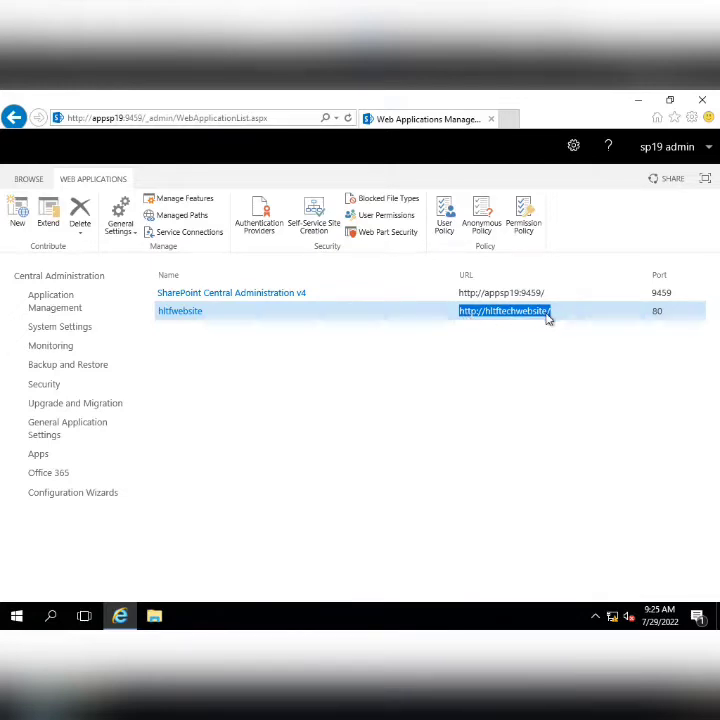
click(68, 280)
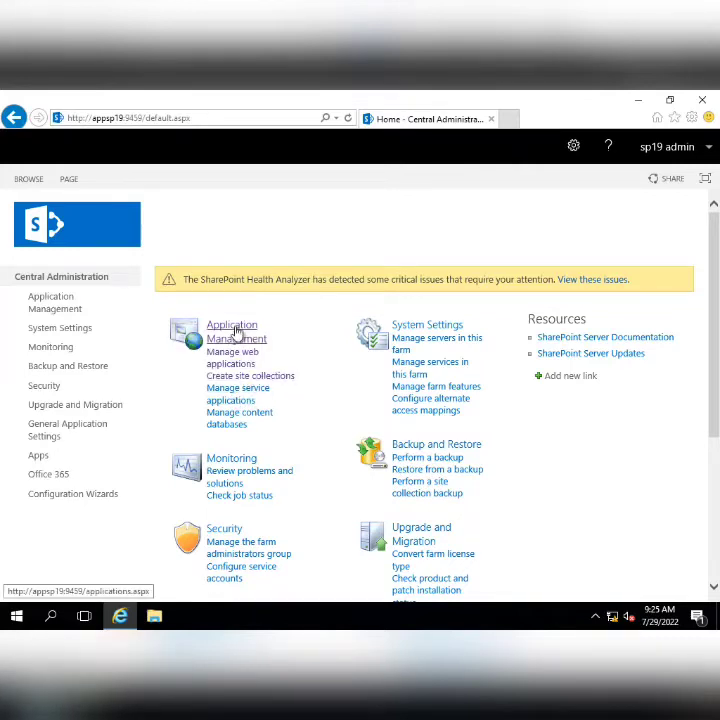
Open the Site Collection List and inspect the root site collection's URL and content database.
click(236, 332)
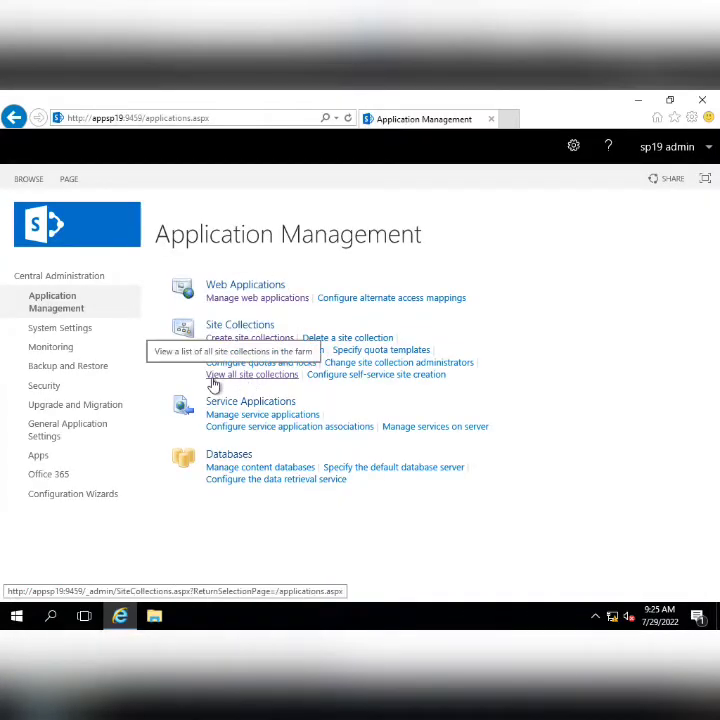
click(263, 376)
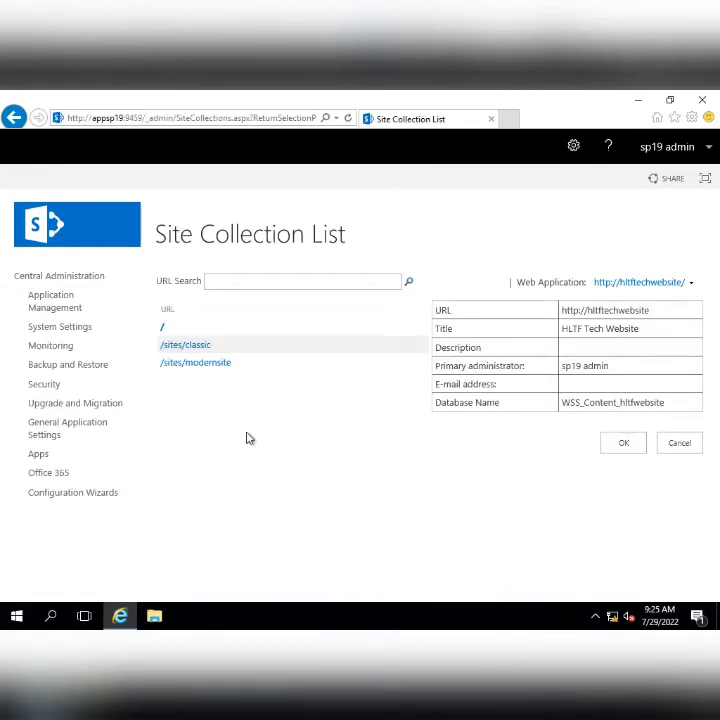
click(162, 328)
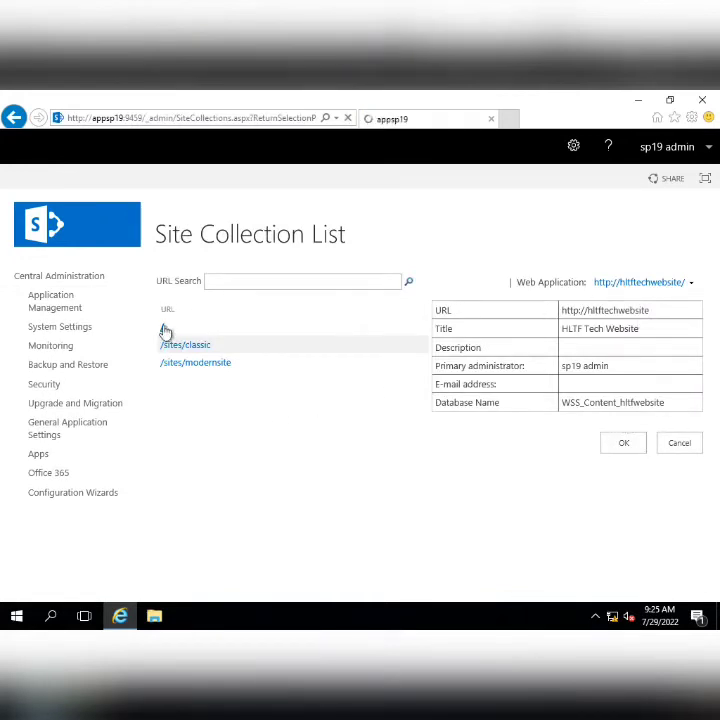
drag(653, 311, 562, 311)
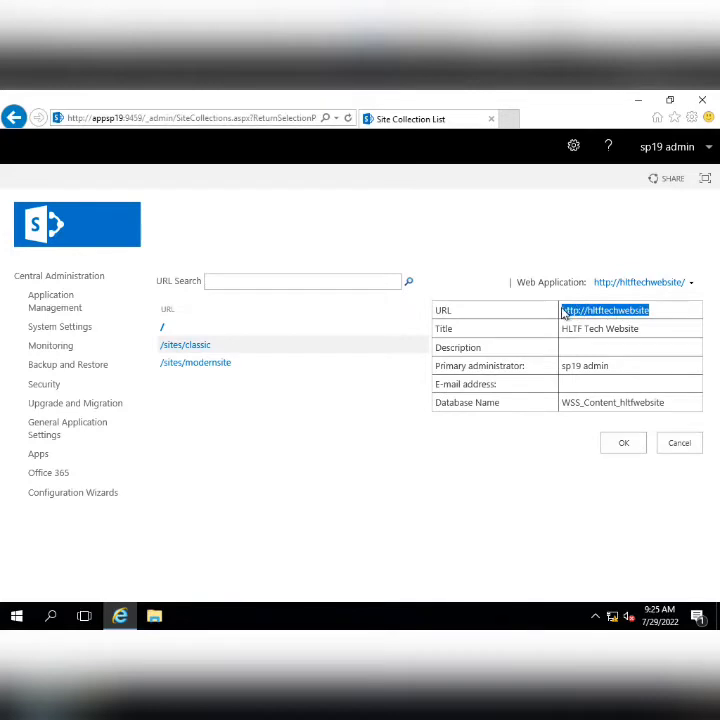
click(424, 442)
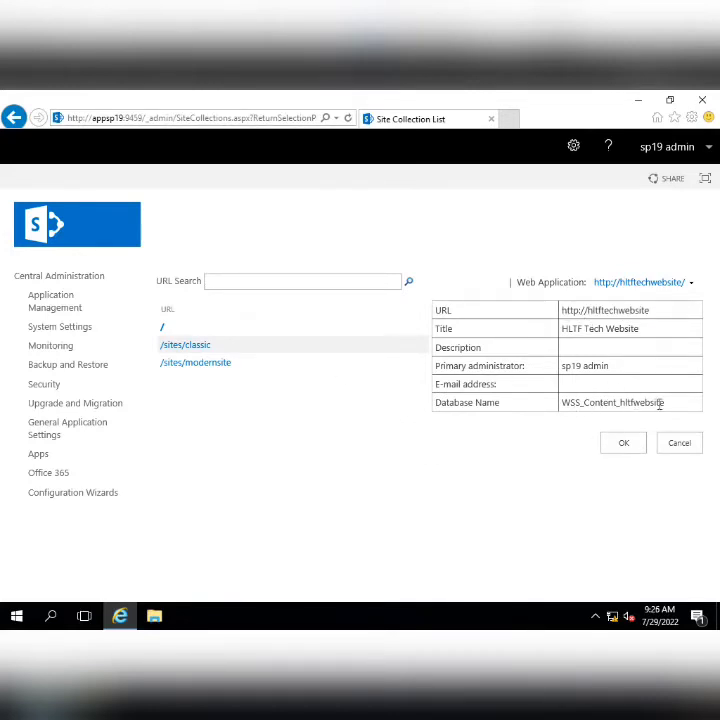
drag(659, 404, 559, 415)
click(426, 445)
View the details of the /sites/modernsite and then /sites/classic collections.
click(187, 369)
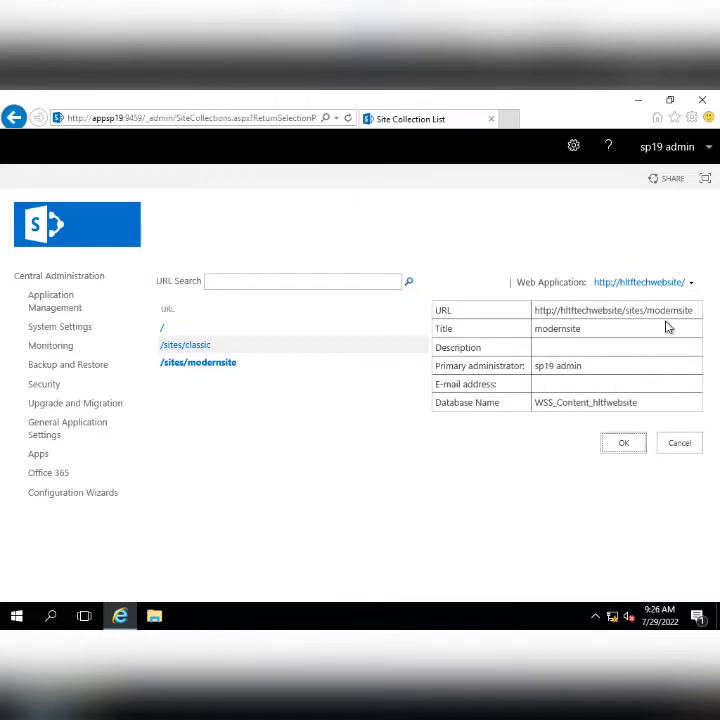
click(212, 346)
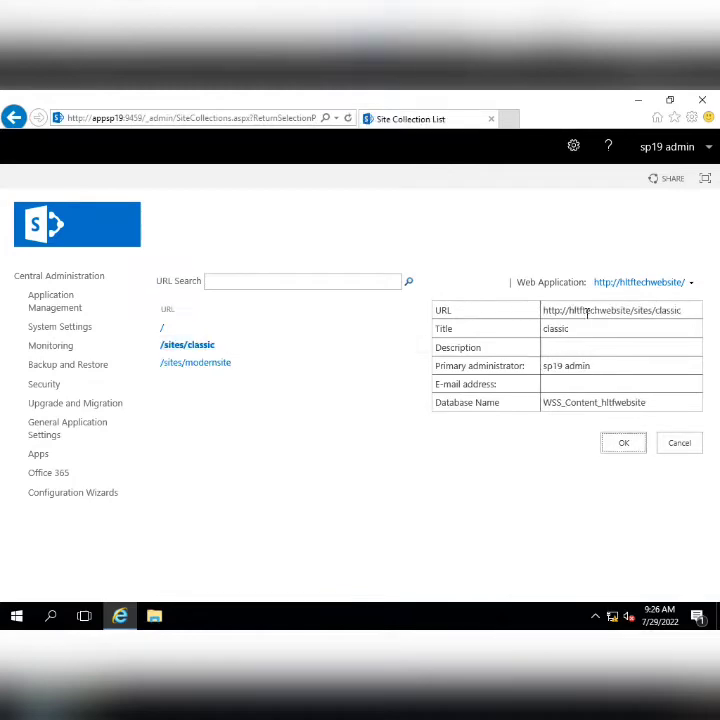
mouse_move(395, 96)
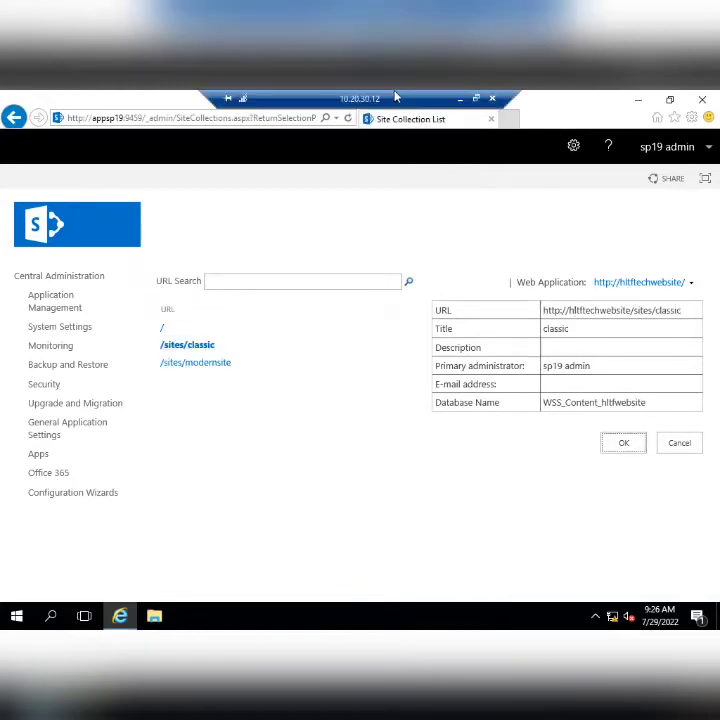
Switch to the 10.20.30.10 session, close Server Manager and the shutdown tracker, and start Internet Explorer.
click(460, 101)
mouse_move(381, 608)
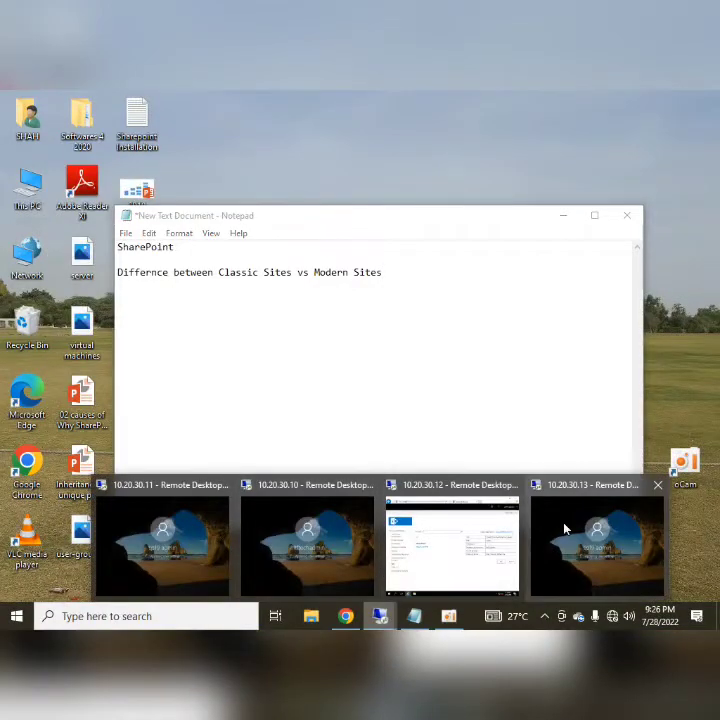
click(318, 540)
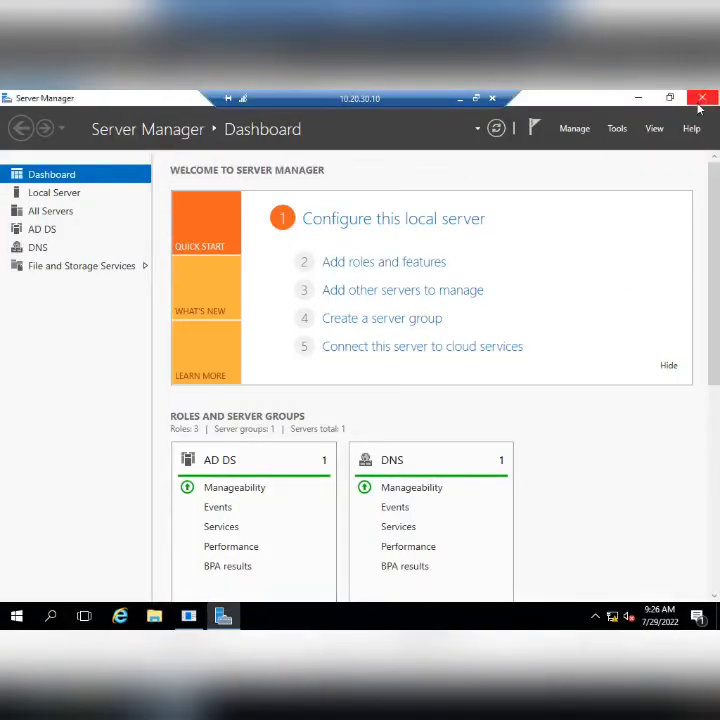
click(702, 99)
click(410, 449)
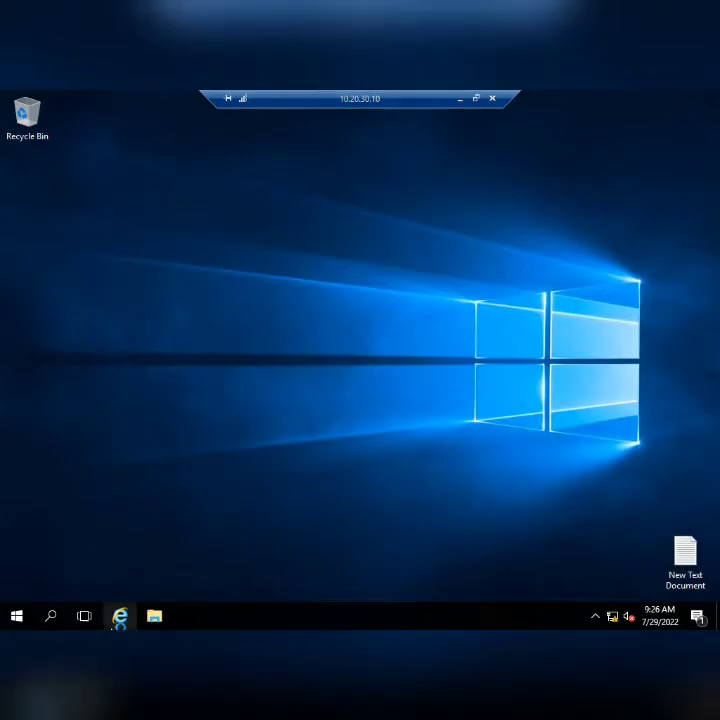
click(120, 616)
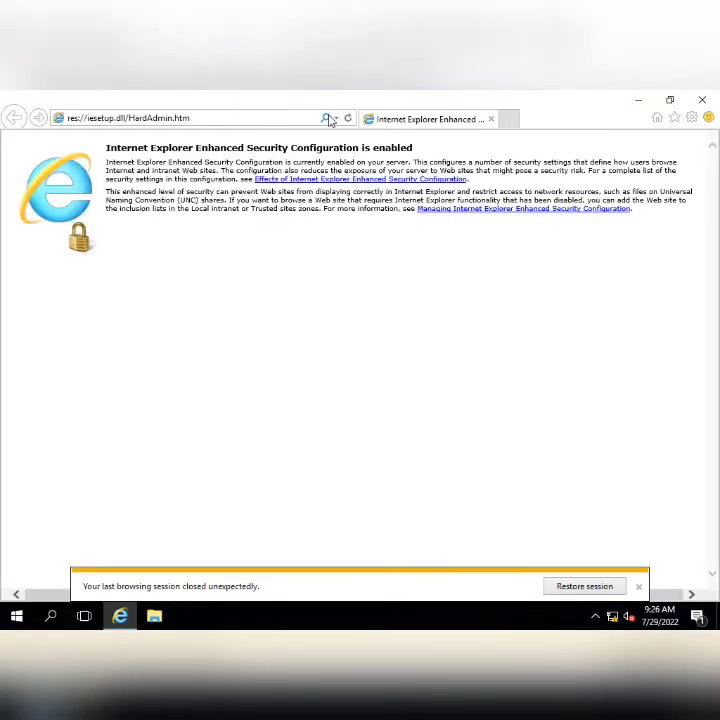
Load /sites/classic and /sites/modernsite in two Internet Explorer tabs.
click(326, 118)
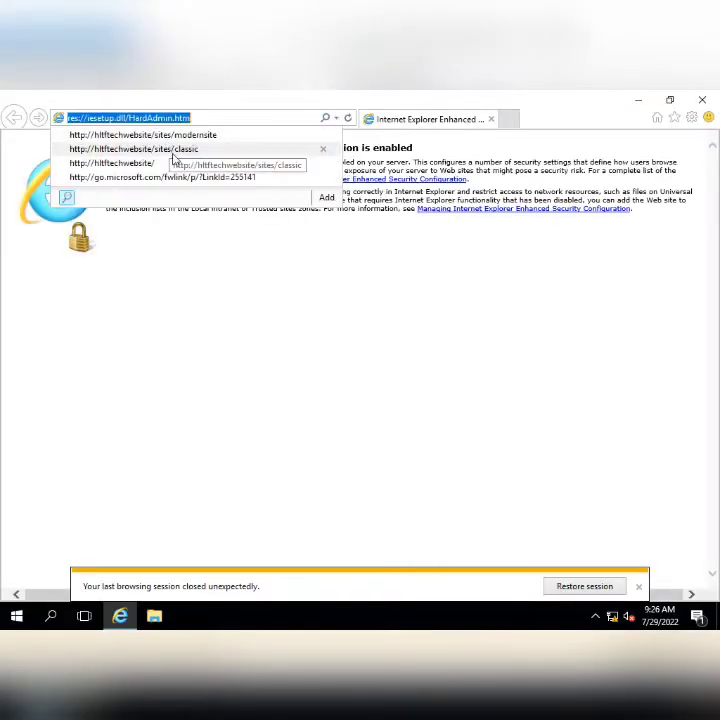
click(173, 149)
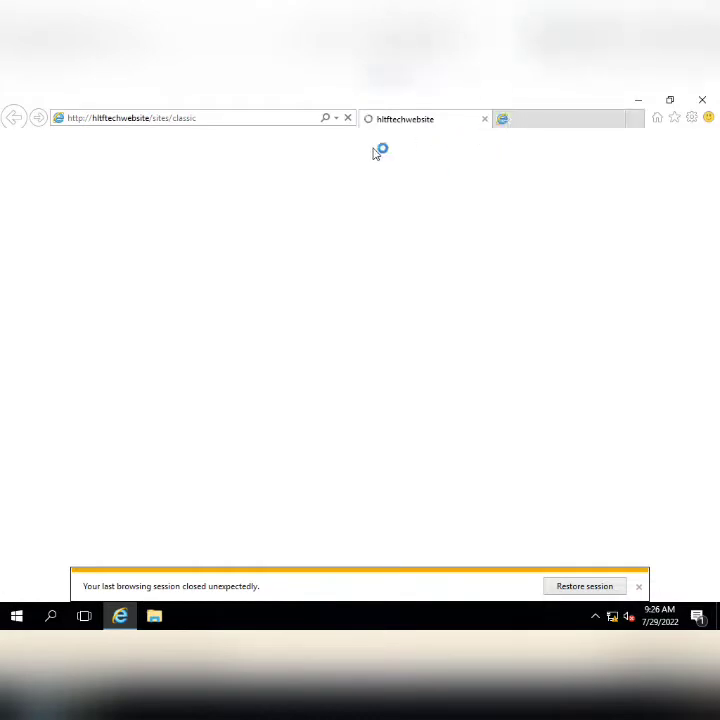
key(ctrl+t)
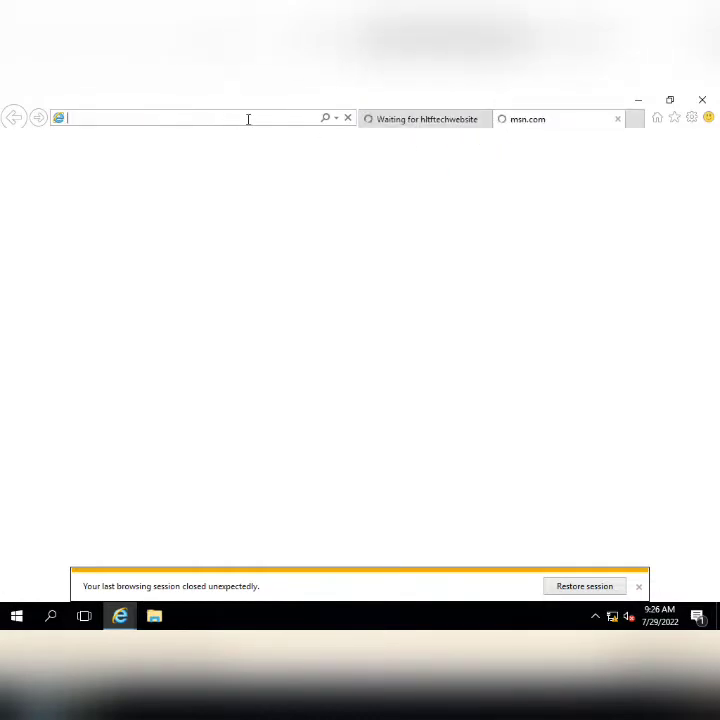
text(hltftechwebsite/)
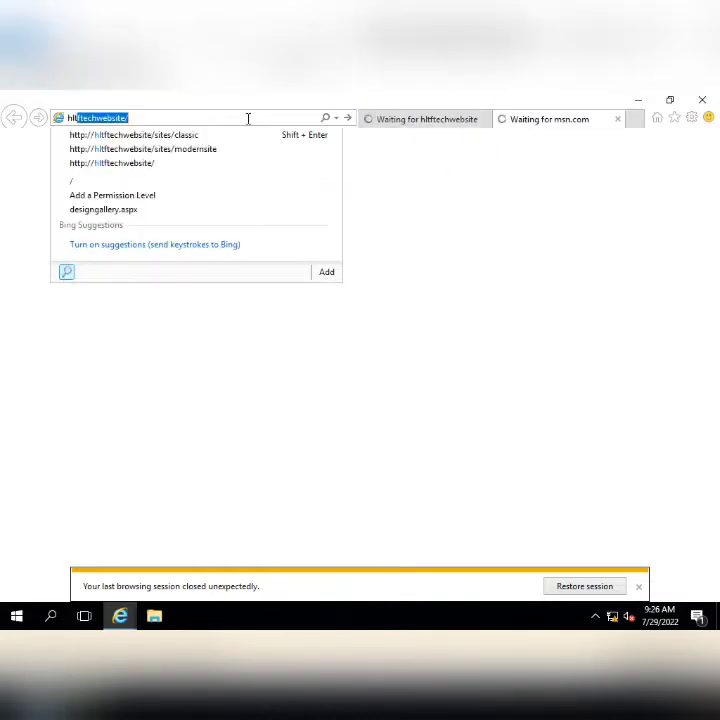
key(Down)
key(Down)
key(Return)
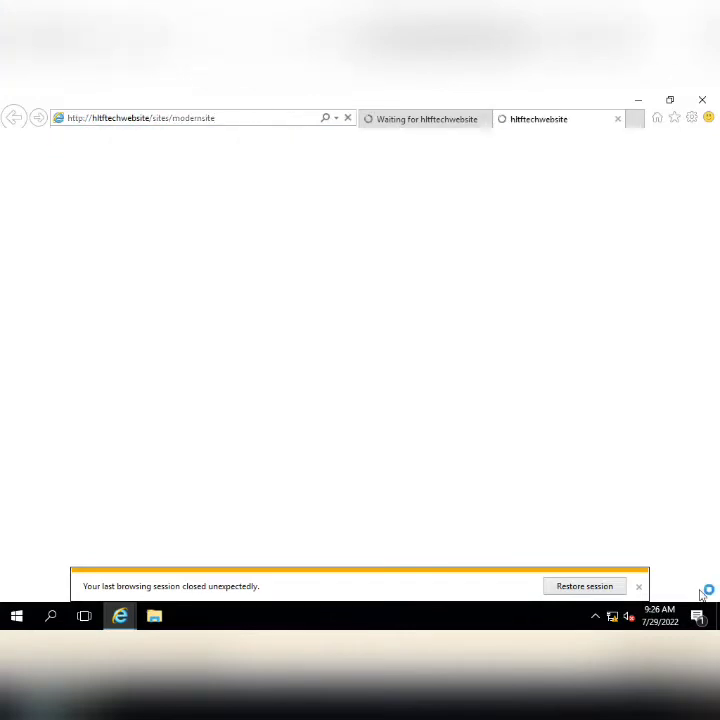
click(638, 586)
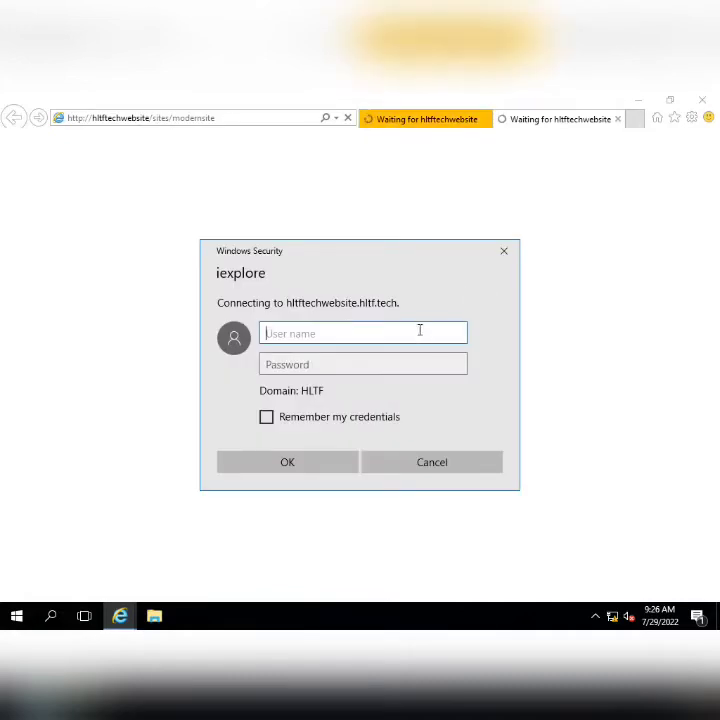
Submit admin credentials at the modernsite prompt, then enter the user name at the classic site's prompt.
text(spa9admin)
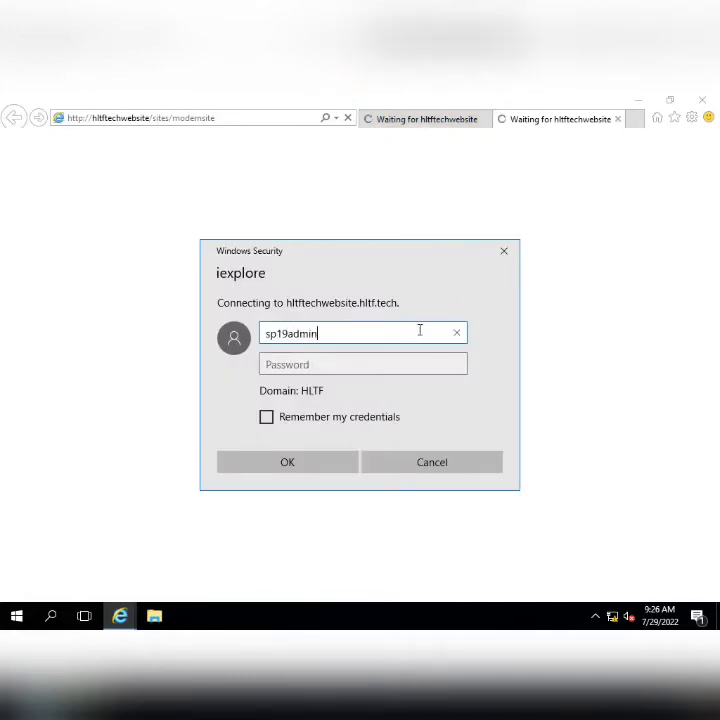
key(Tab)
text(******)
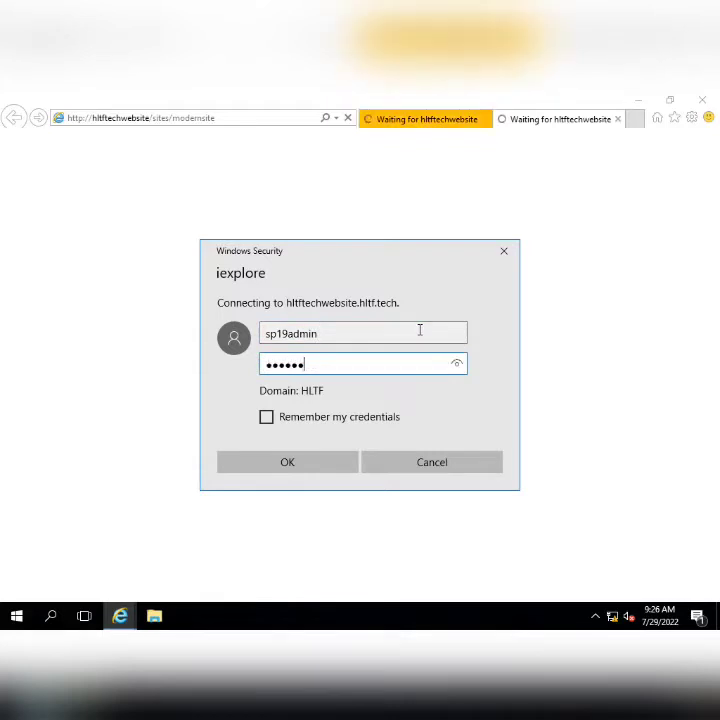
key(Return)
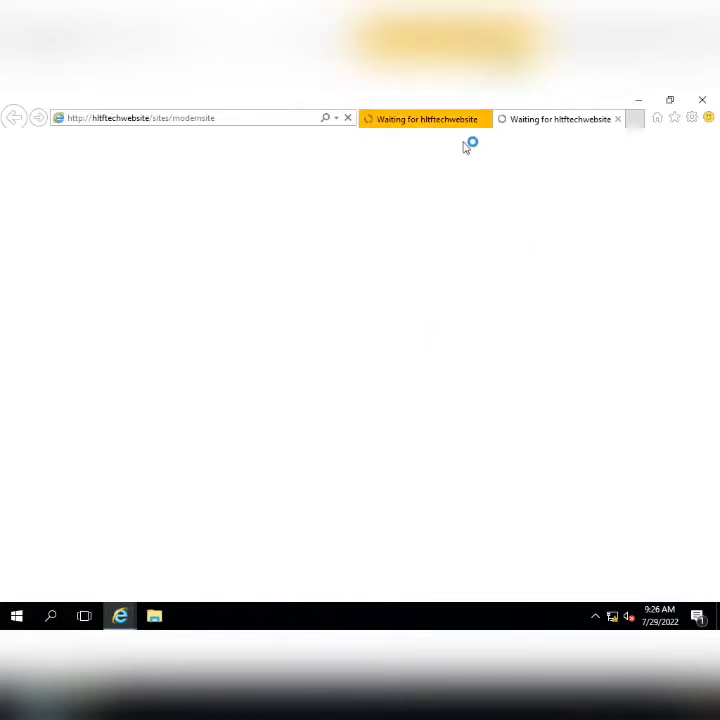
click(447, 121)
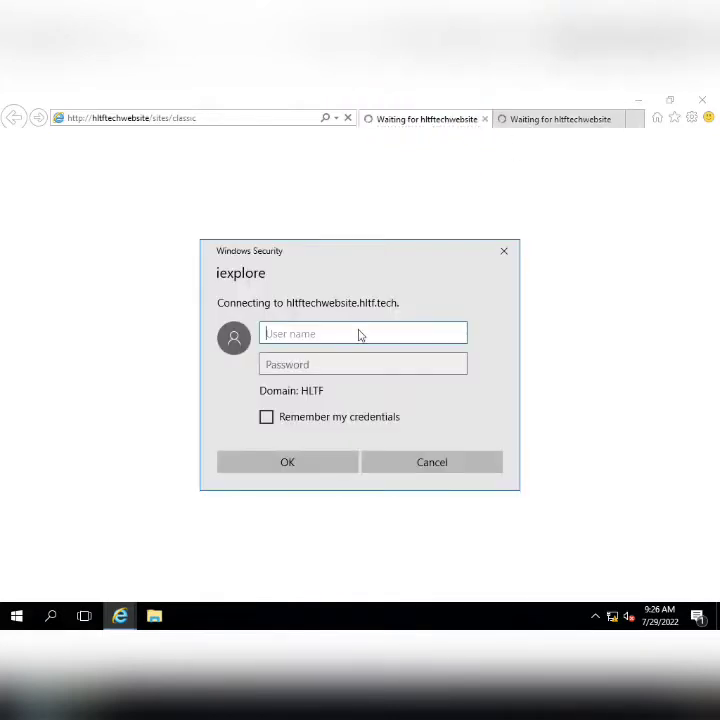
text(sp19admin)
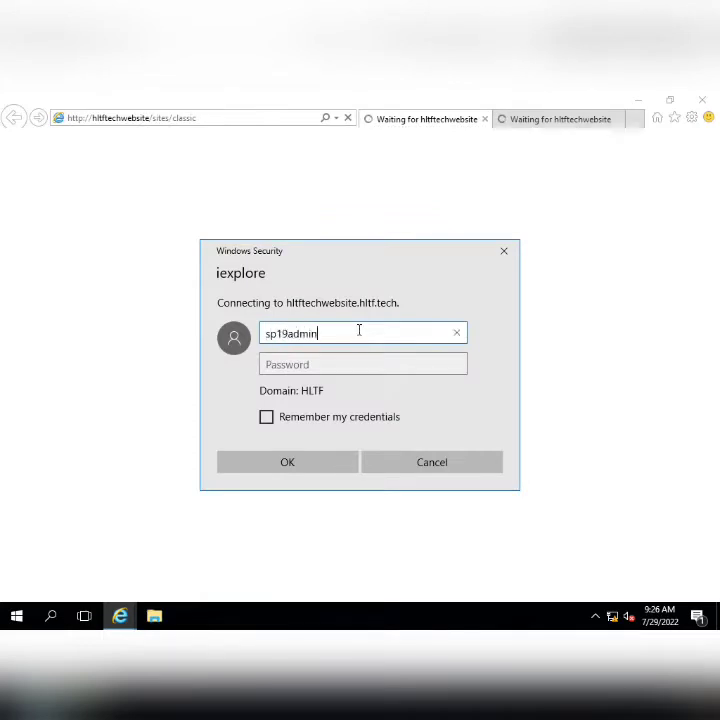
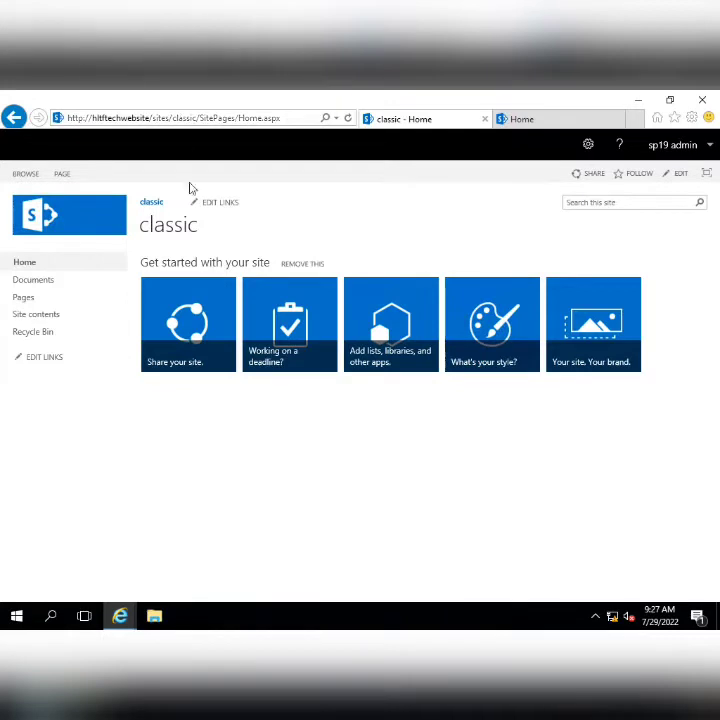
Compare the classic and modern home pages by switching tabs, ending on modernsite Home.
drag(144, 227, 280, 231)
click(362, 237)
click(533, 121)
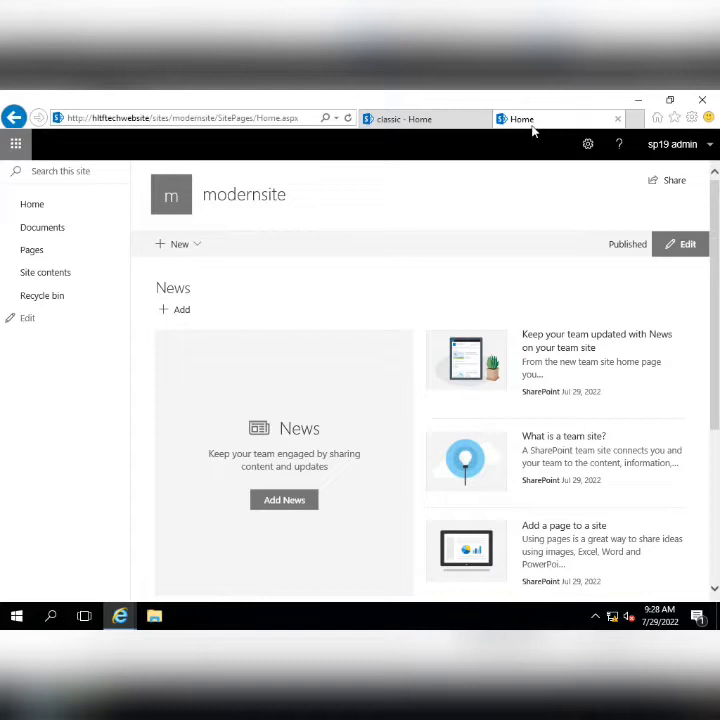
click(430, 122)
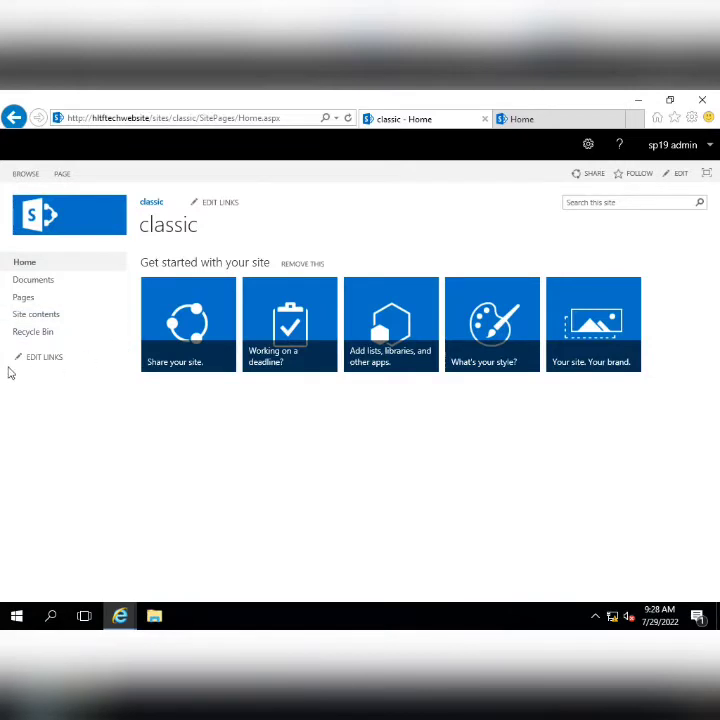
click(539, 122)
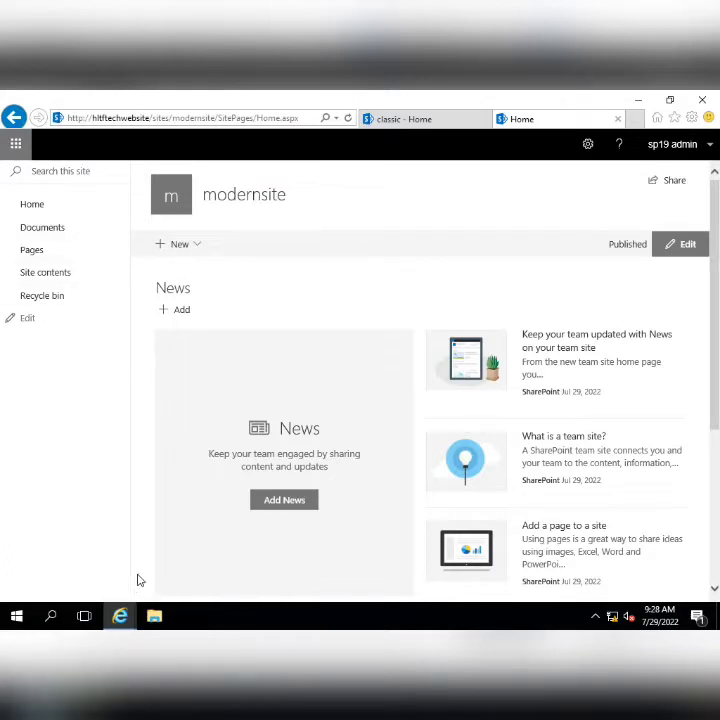
click(455, 118)
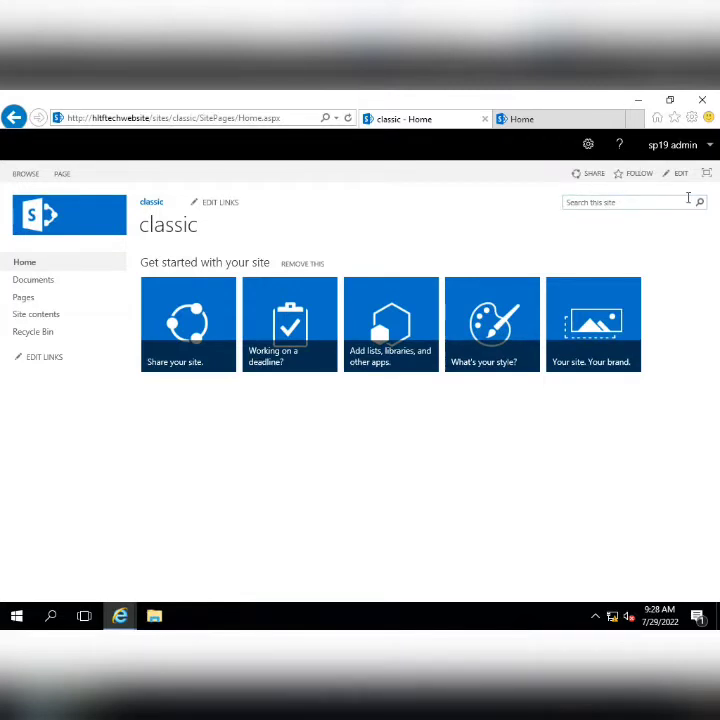
click(520, 119)
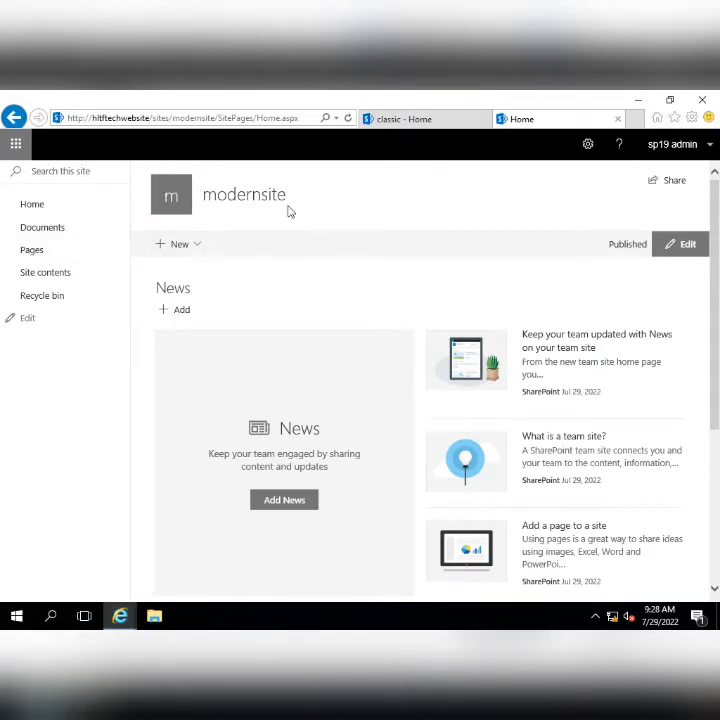
Change the modern site's name to 'Modern Site' in Site information and return to the classic tab.
click(588, 144)
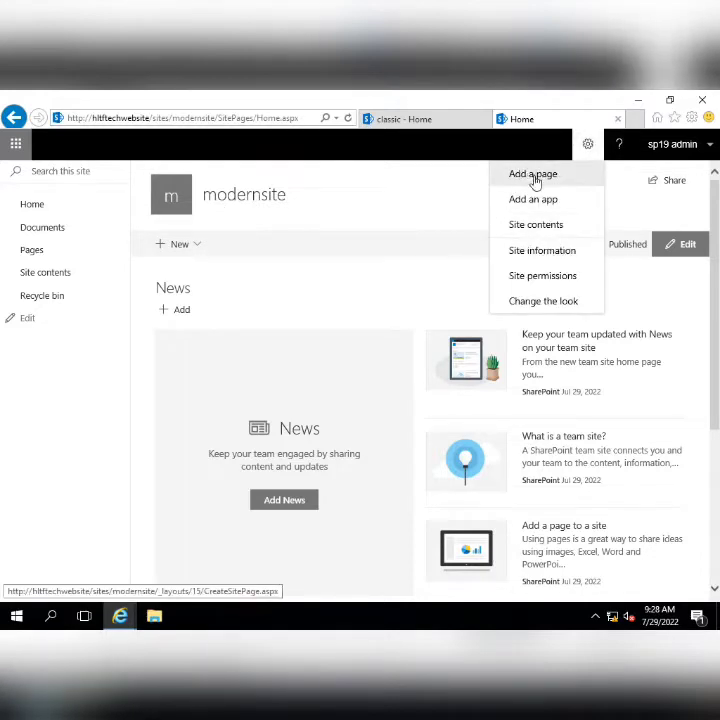
click(528, 254)
drag(587, 357, 473, 355)
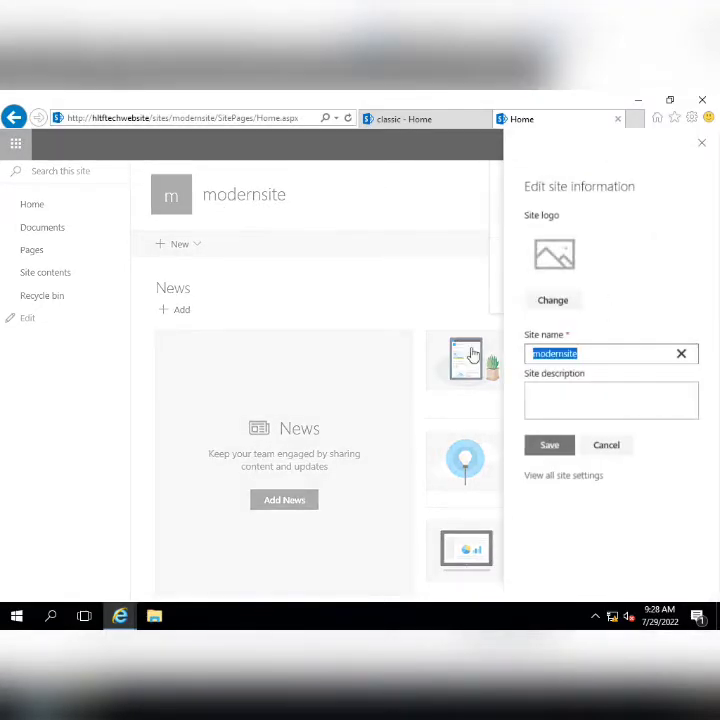
text(Mod)
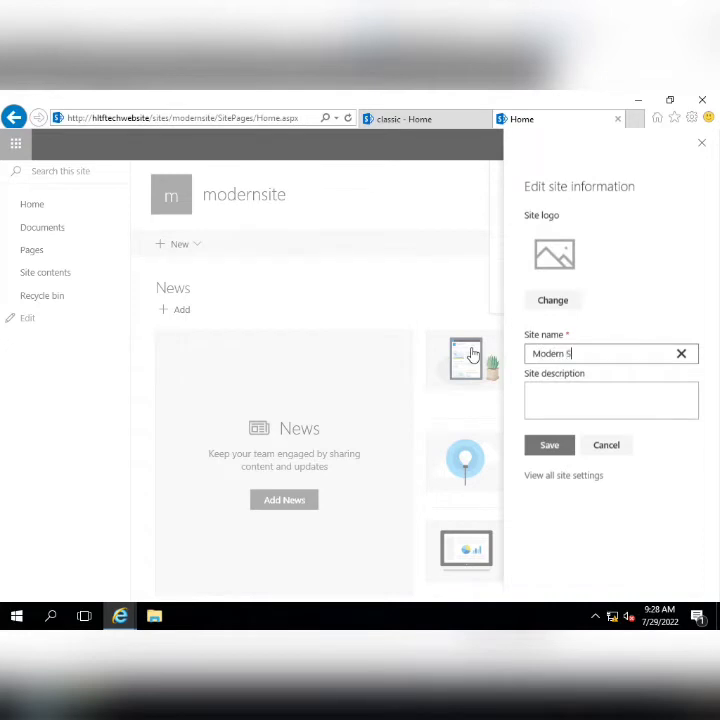
text(ern Site)
click(550, 449)
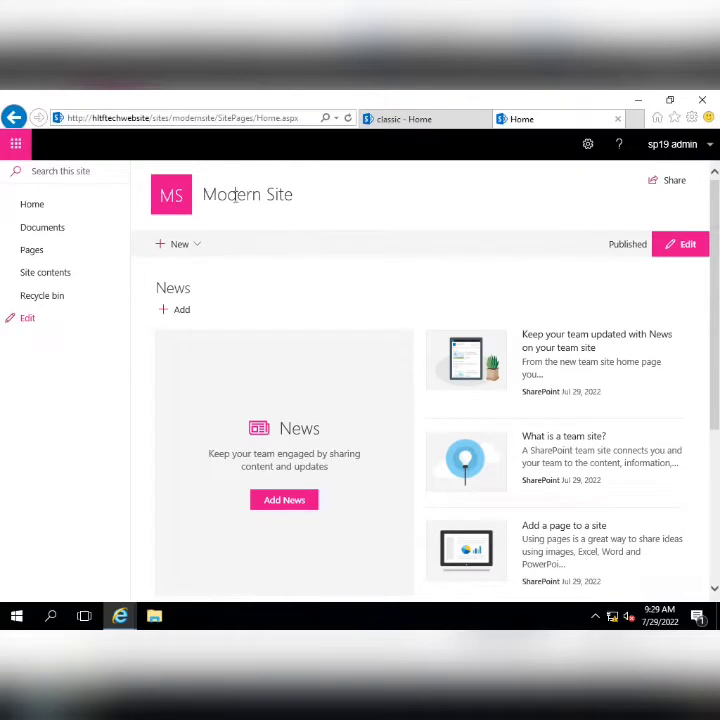
click(413, 122)
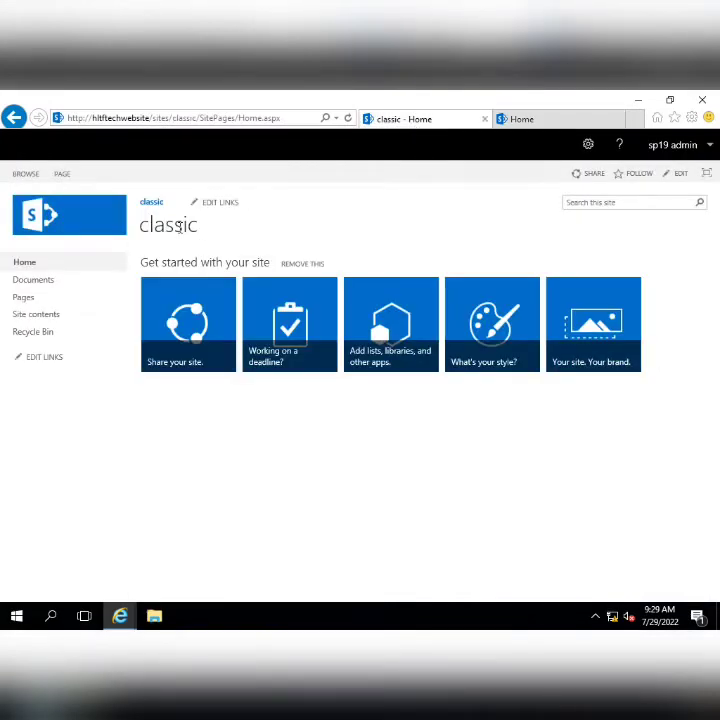
Put the classic home page into edit mode with the PAGE ribbon commands showing.
click(679, 175)
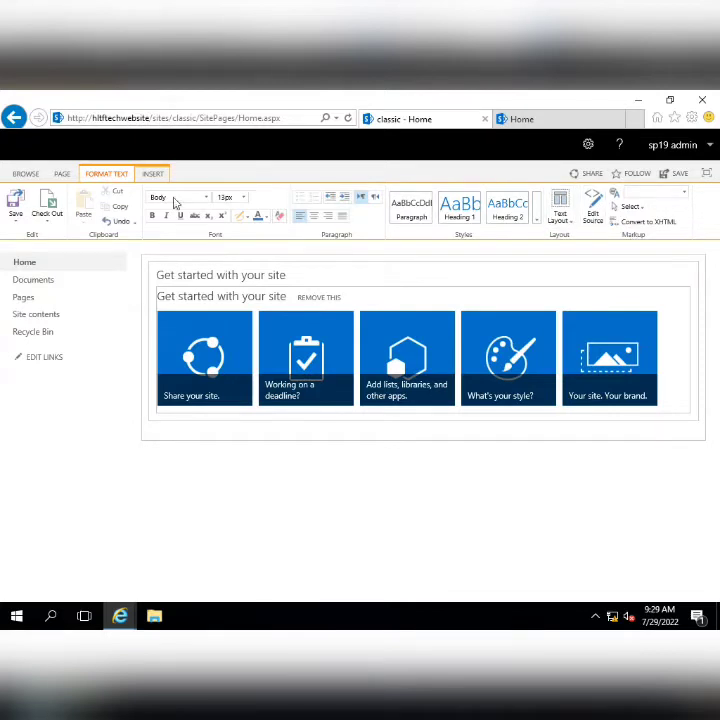
click(63, 175)
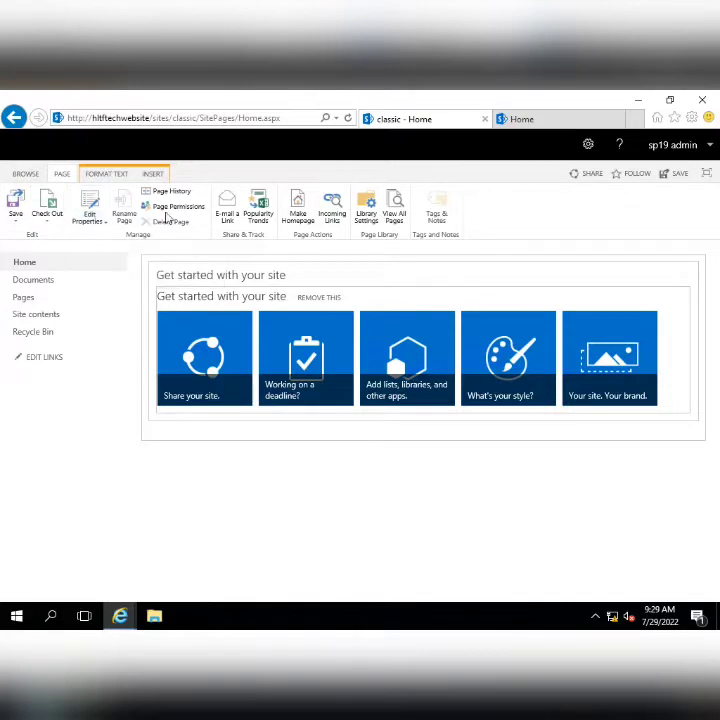
Insert the Documents app web part below the Get started tiles on the classic home page.
click(151, 175)
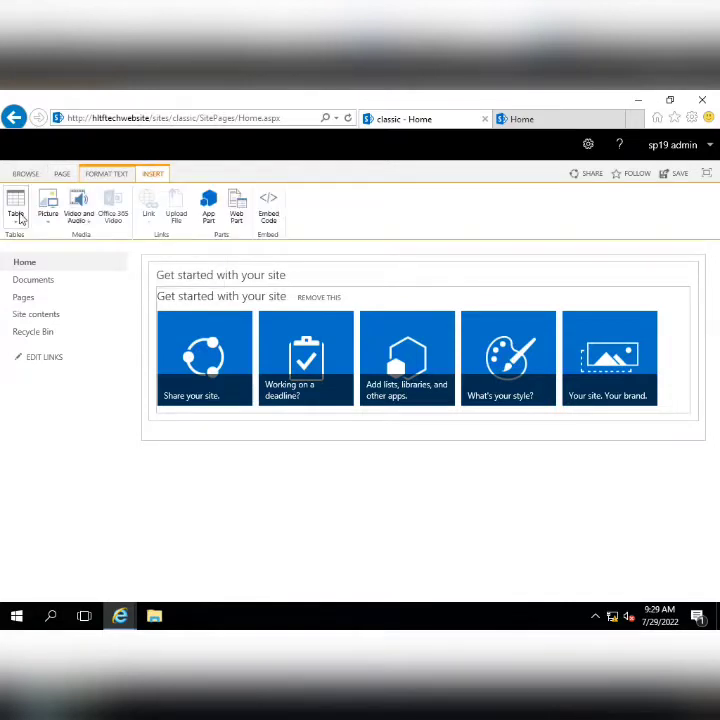
click(236, 217)
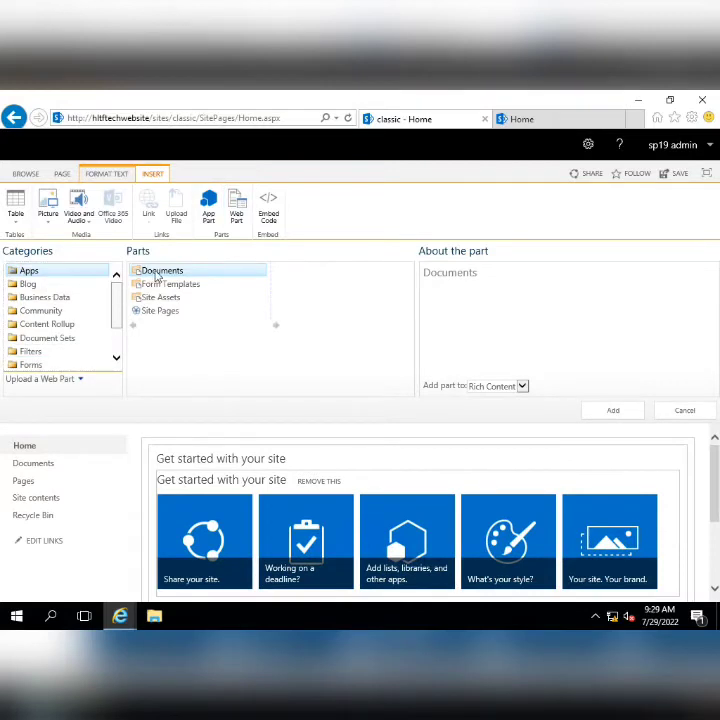
click(610, 411)
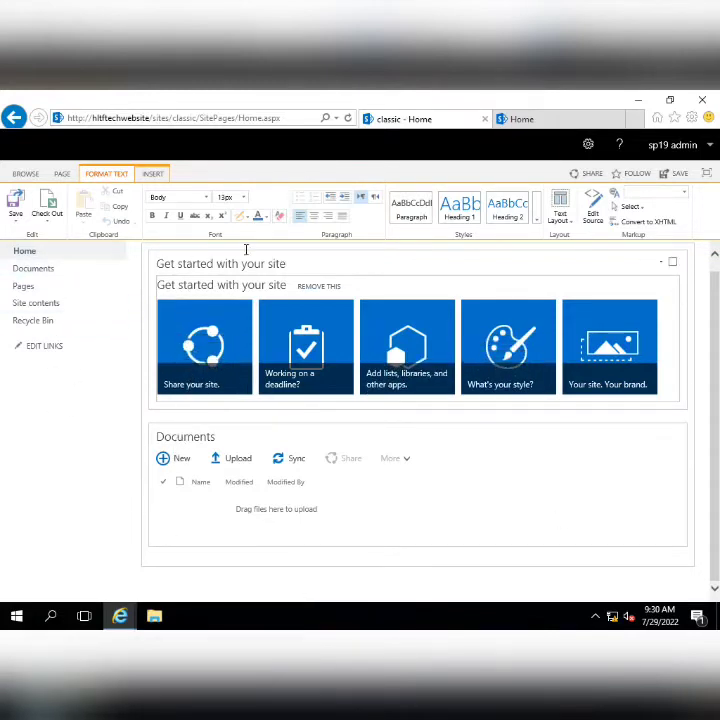
Cancel the quick launch link edits and save the classic home page.
click(40, 346)
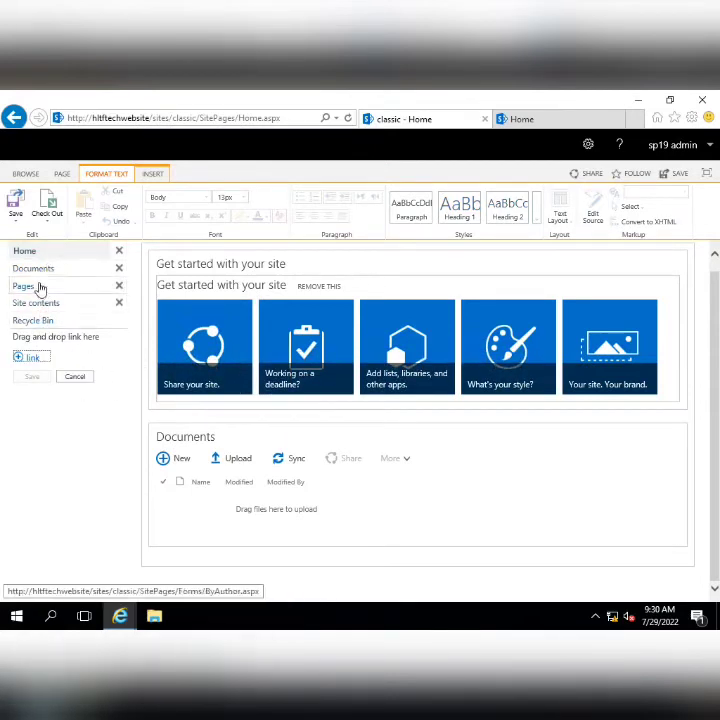
click(74, 377)
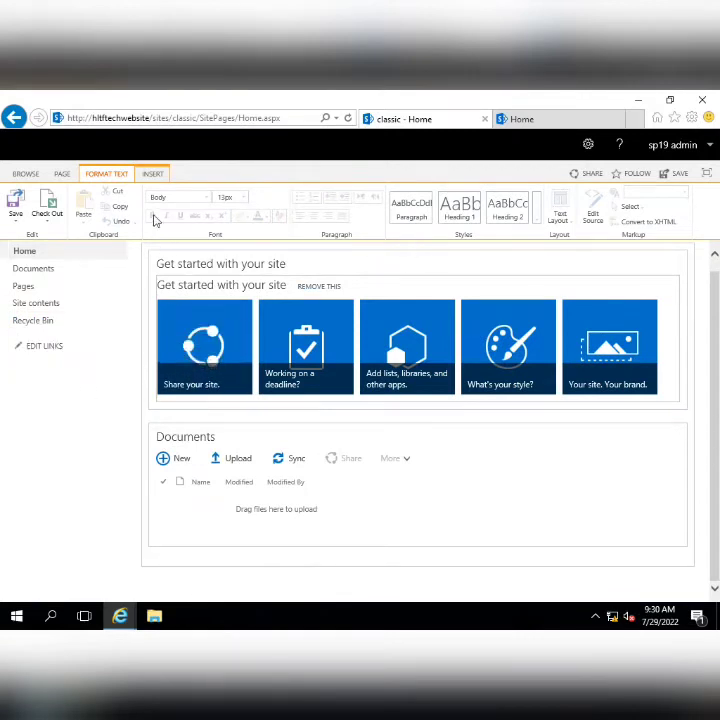
click(10, 210)
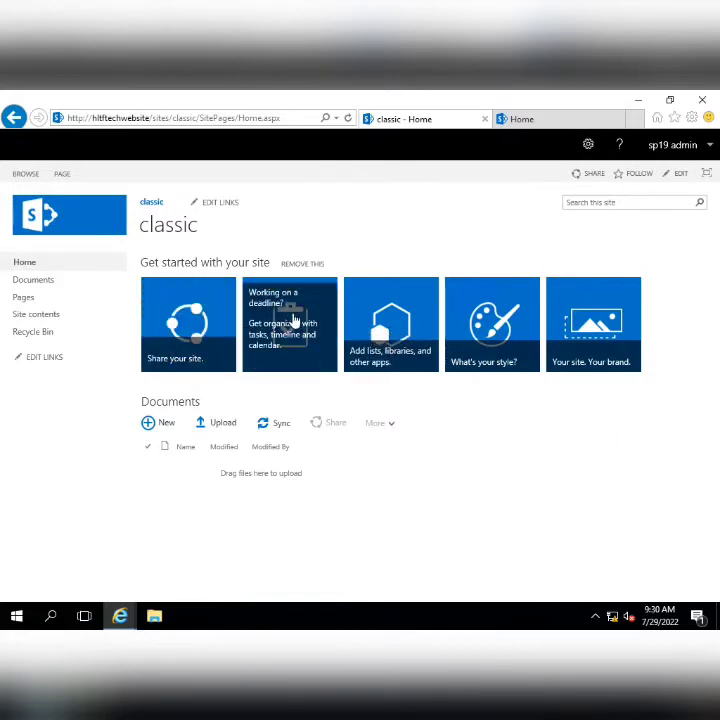
Set the classic site's title to 'Classic Site' in the title and logo settings.
click(600, 326)
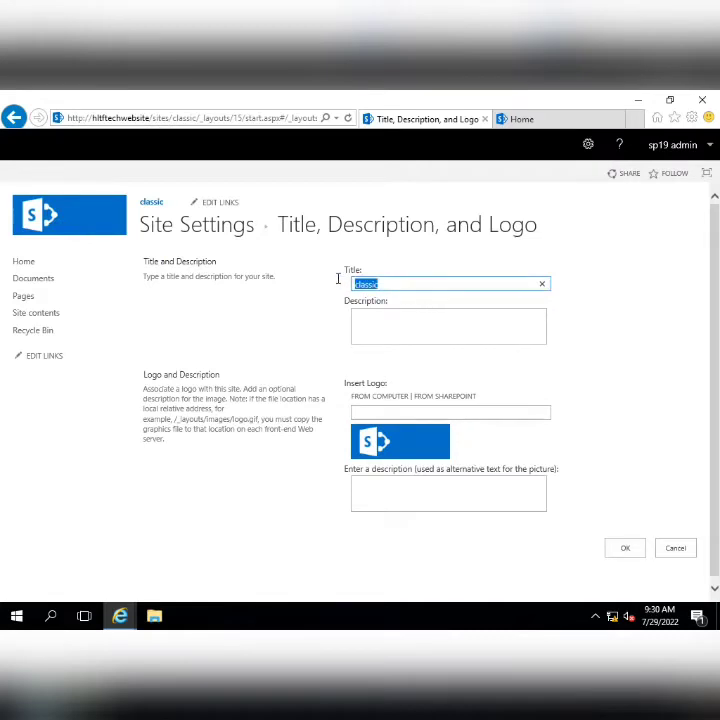
text(C)
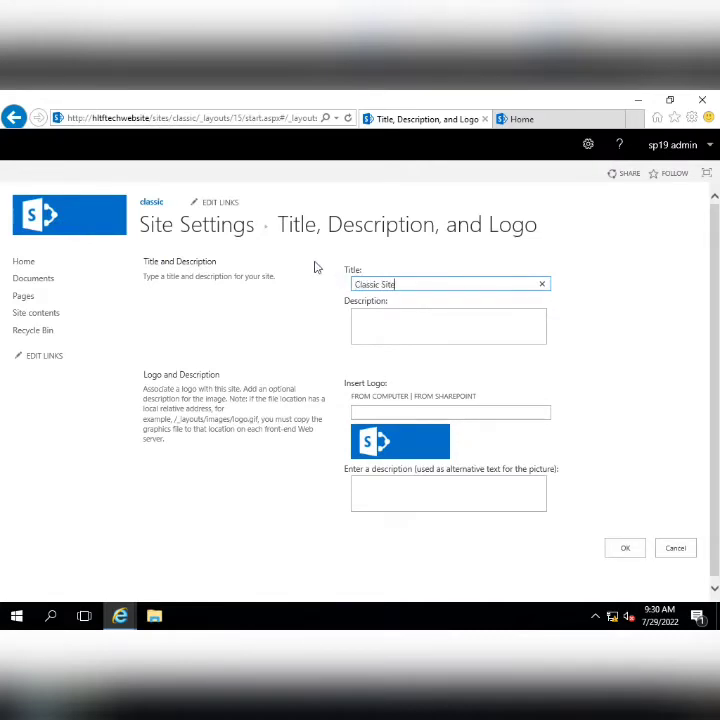
text(lassic Site)
click(624, 548)
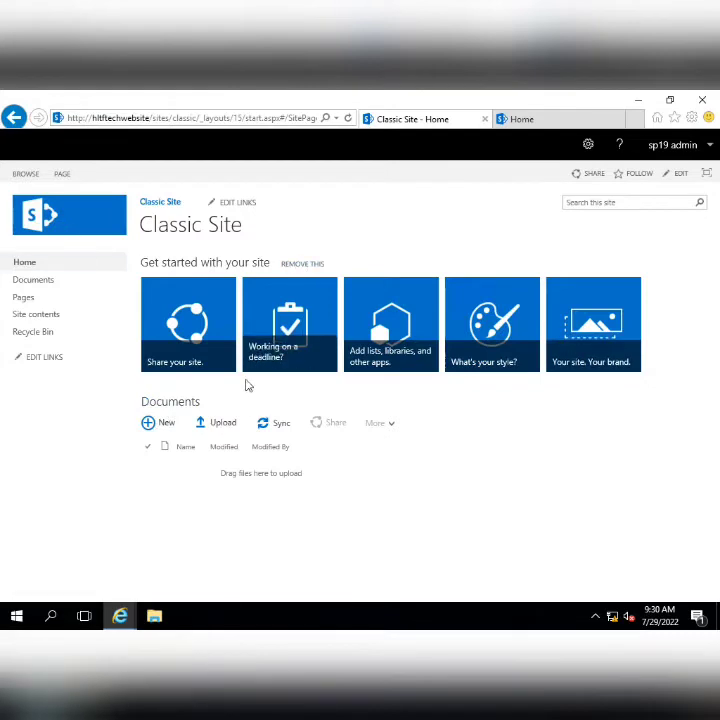
click(515, 119)
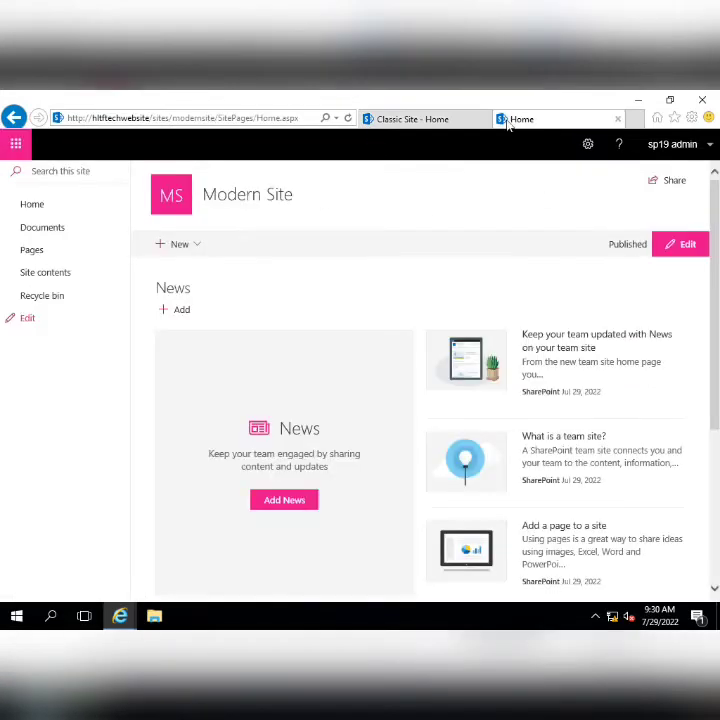
scroll(524, 317, down, 3)
scroll(524, 317, up, 3)
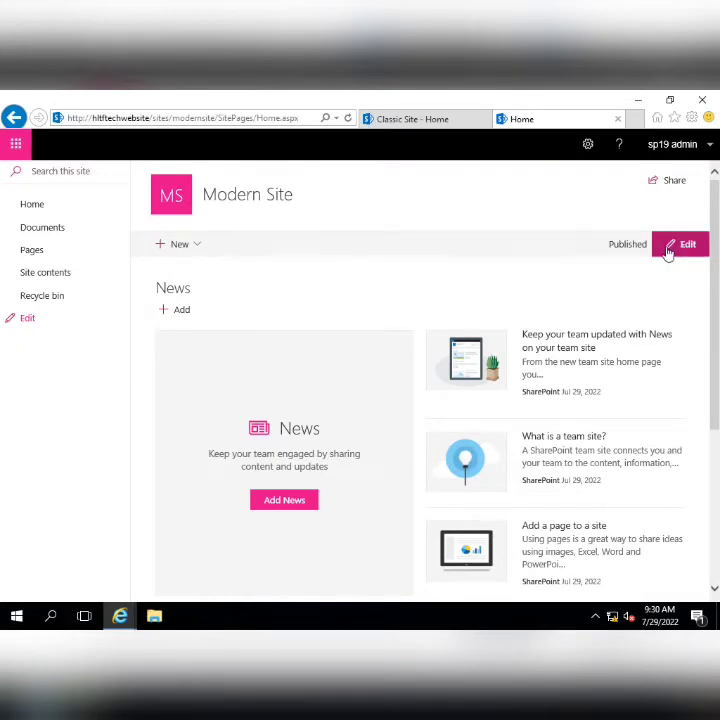
click(410, 122)
click(62, 175)
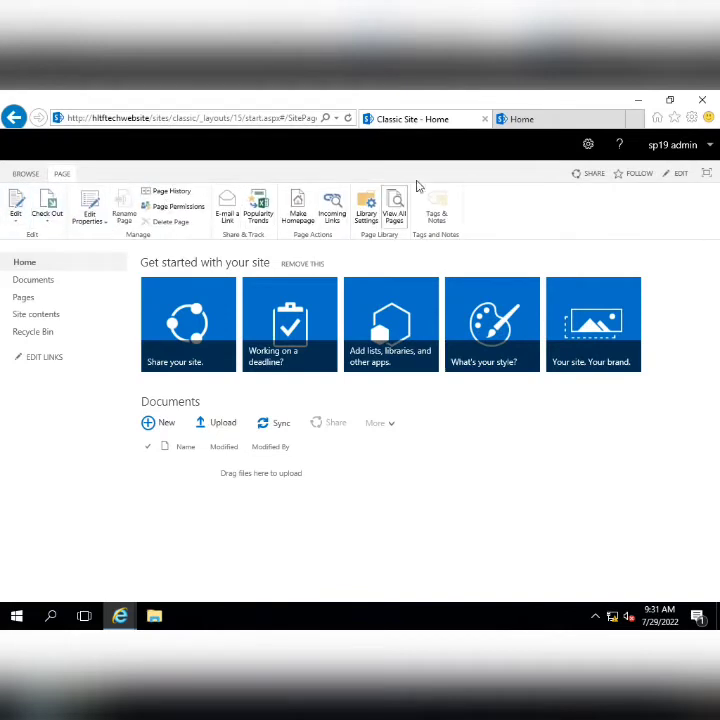
click(557, 120)
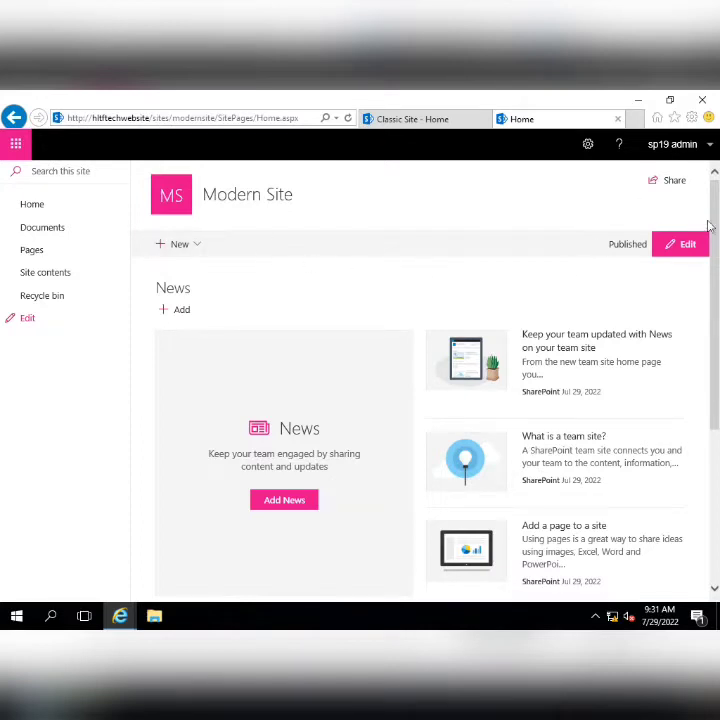
click(589, 146)
click(548, 276)
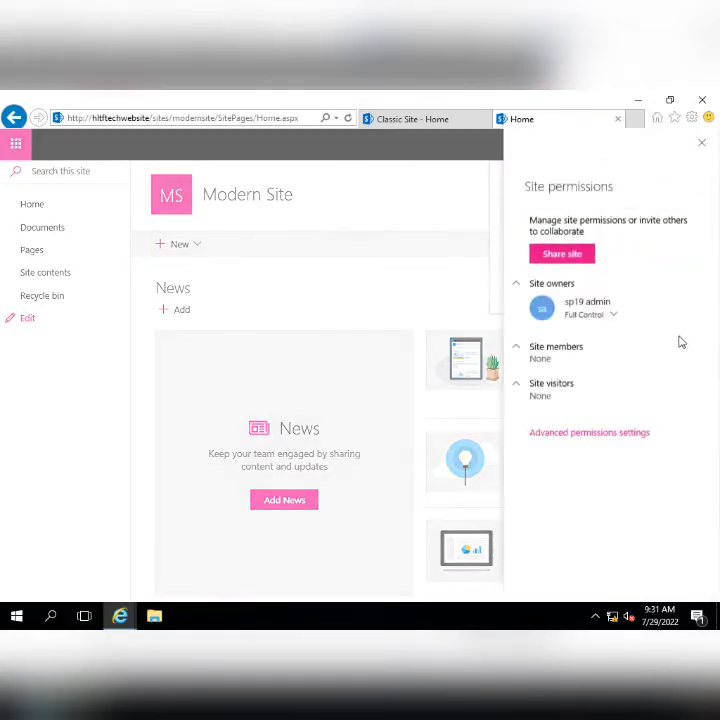
click(395, 219)
click(588, 147)
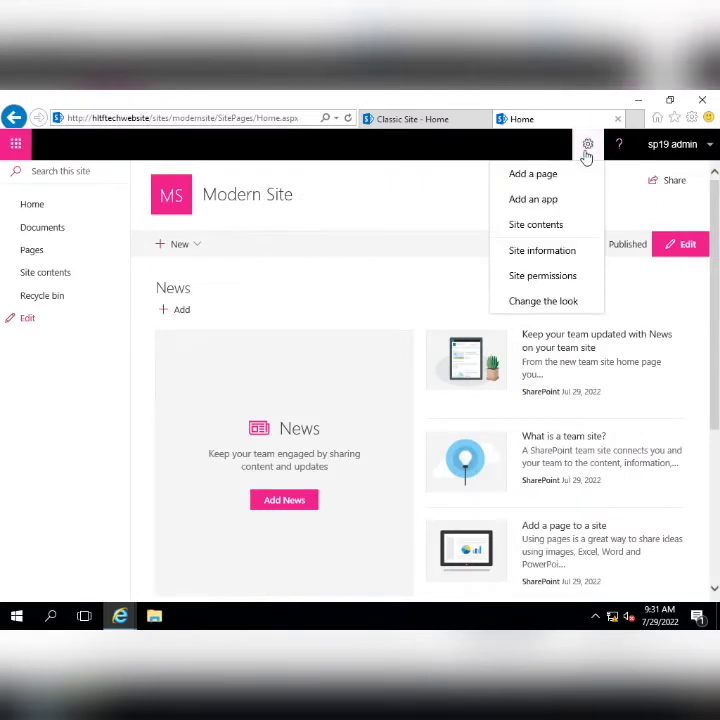
click(591, 150)
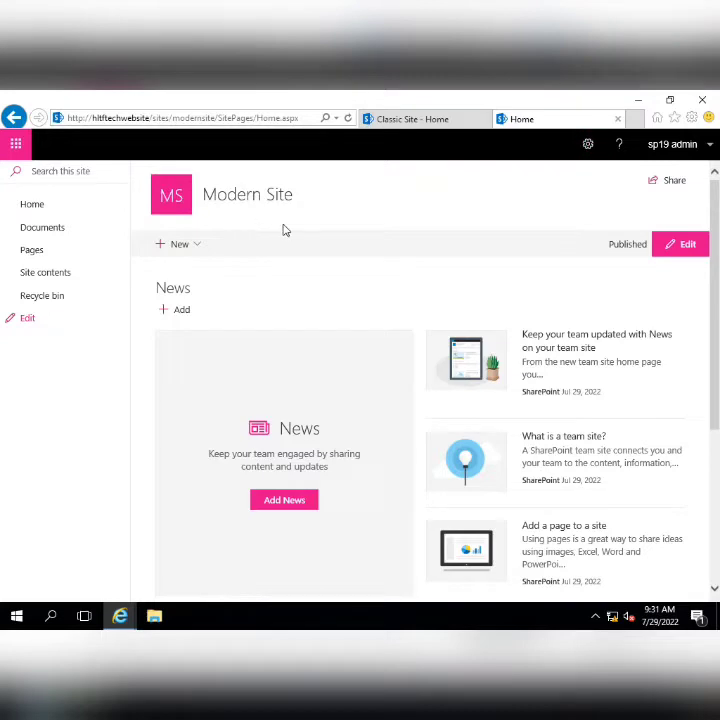
scroll(705, 270, down, 3)
scroll(705, 270, up, 3)
Delete the Activity web part from the Modern Site home page in edit mode.
click(694, 246)
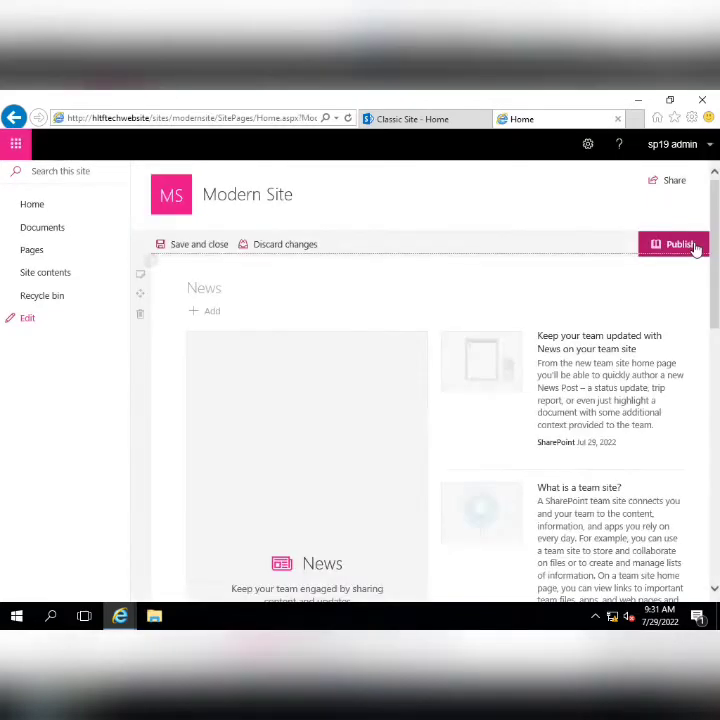
scroll(419, 320, down, 3)
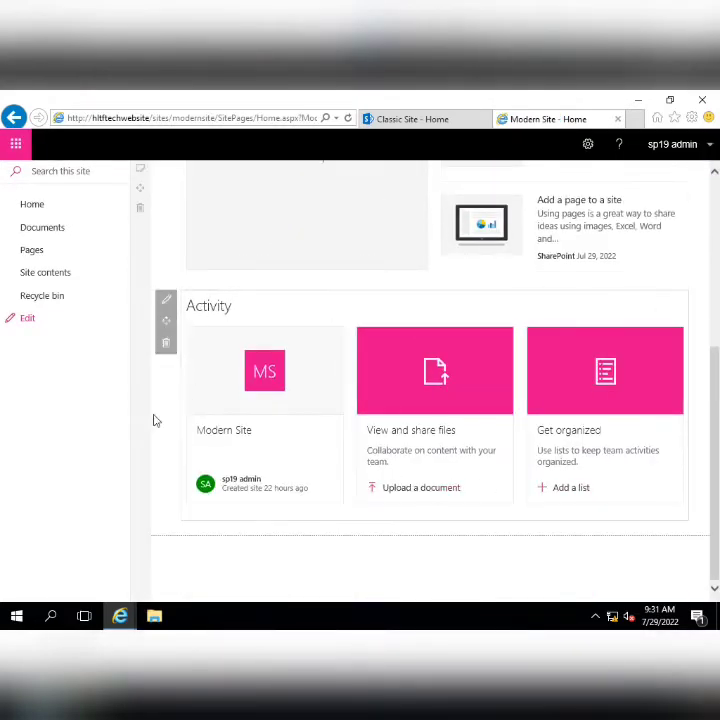
click(166, 345)
click(347, 397)
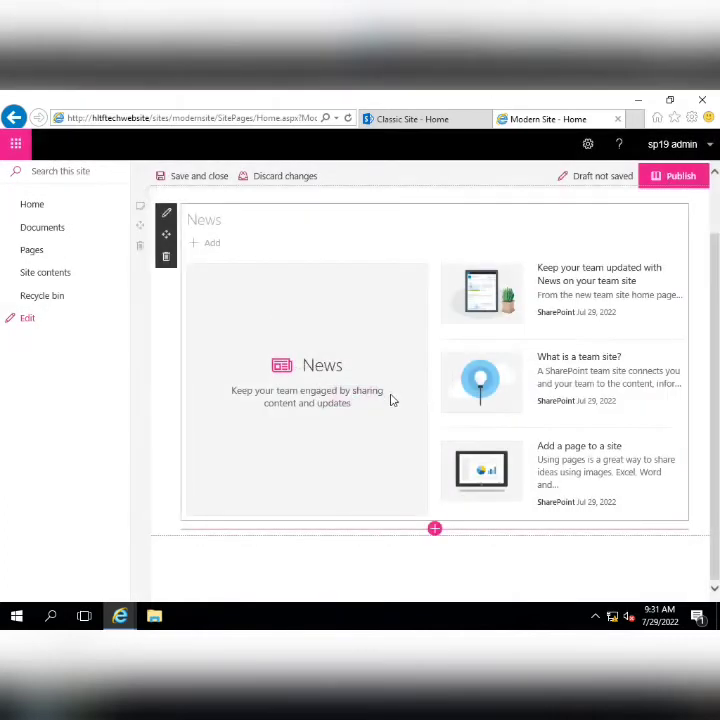
Add a Document library web part below News that shows the Documents library.
click(434, 529)
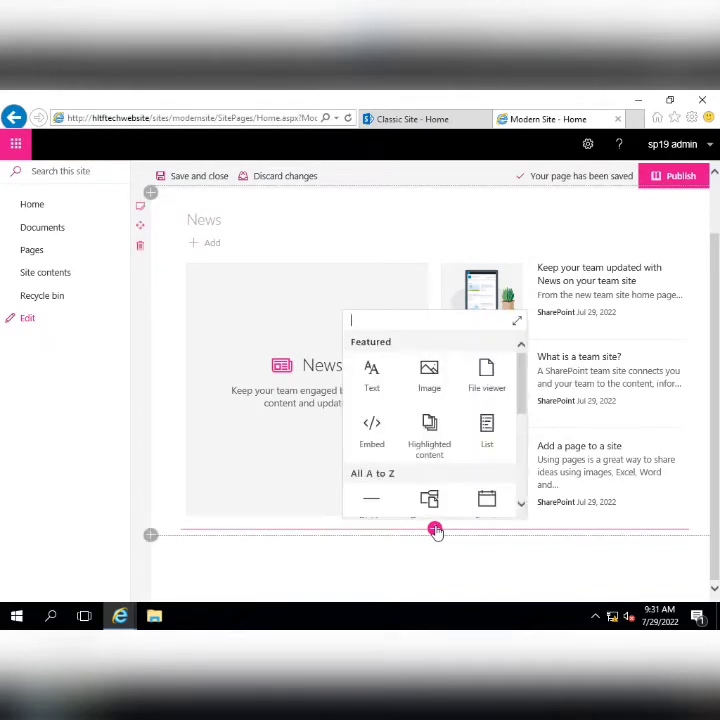
scroll(465, 435, down, 3)
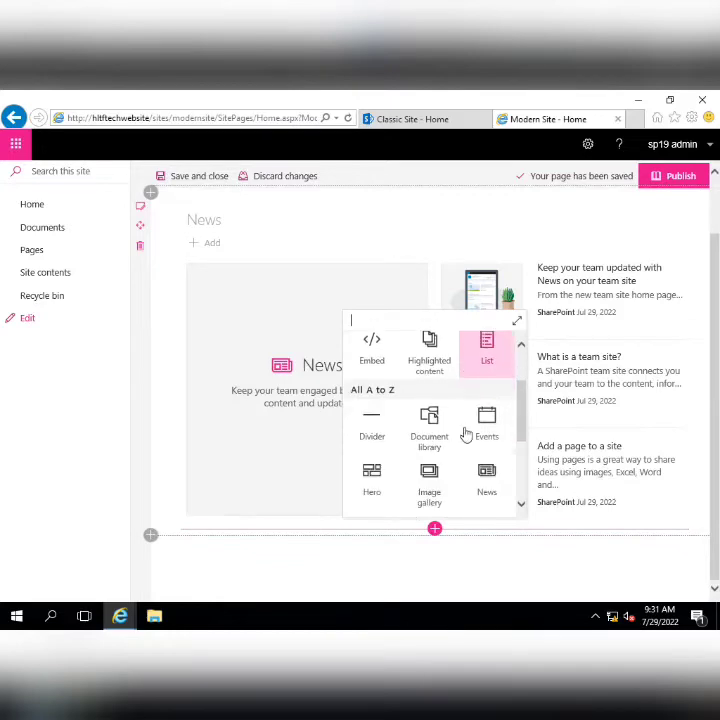
click(428, 424)
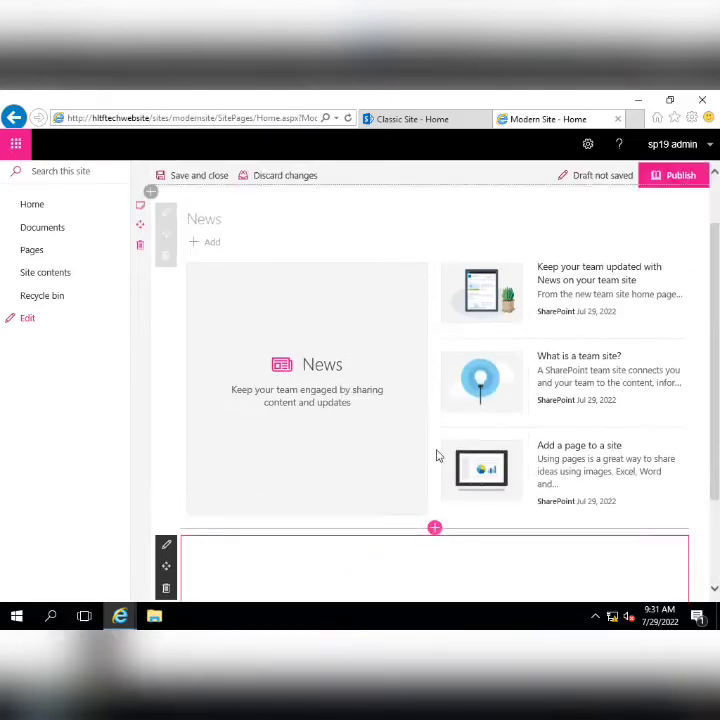
scroll(482, 530, down, 3)
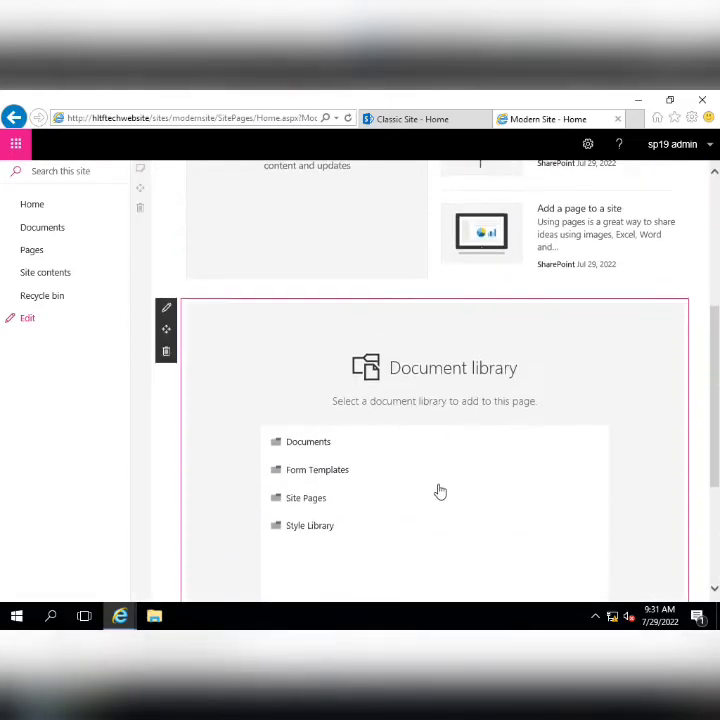
scroll(440, 491, down, 1)
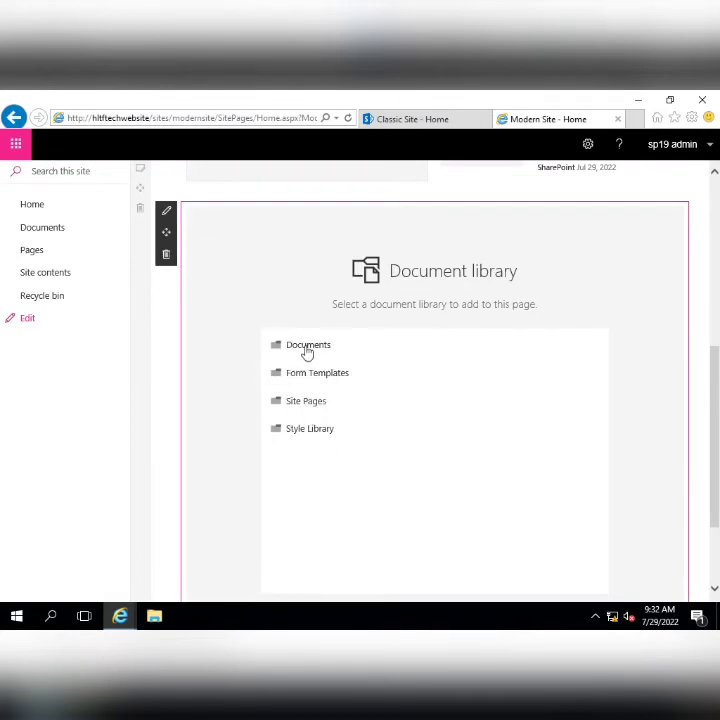
click(307, 348)
scroll(574, 471, up, 2)
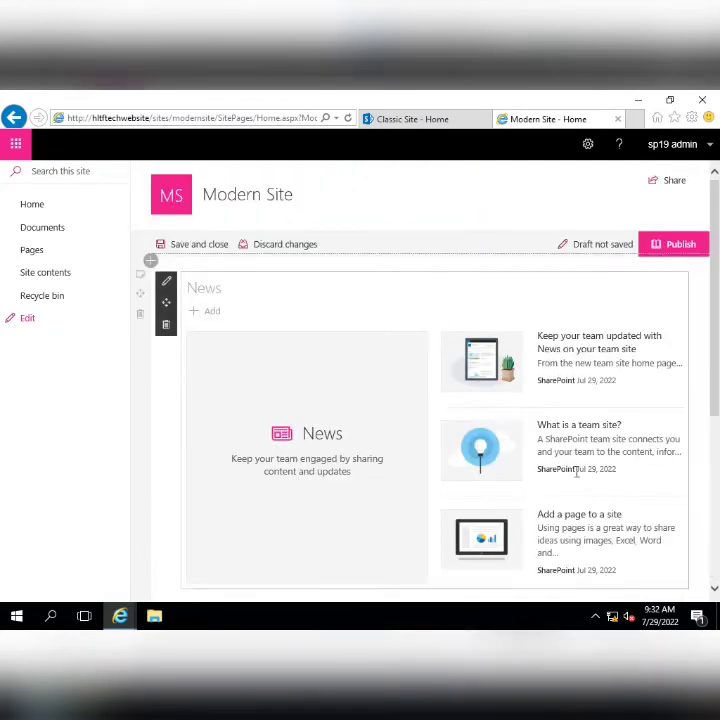
click(150, 260)
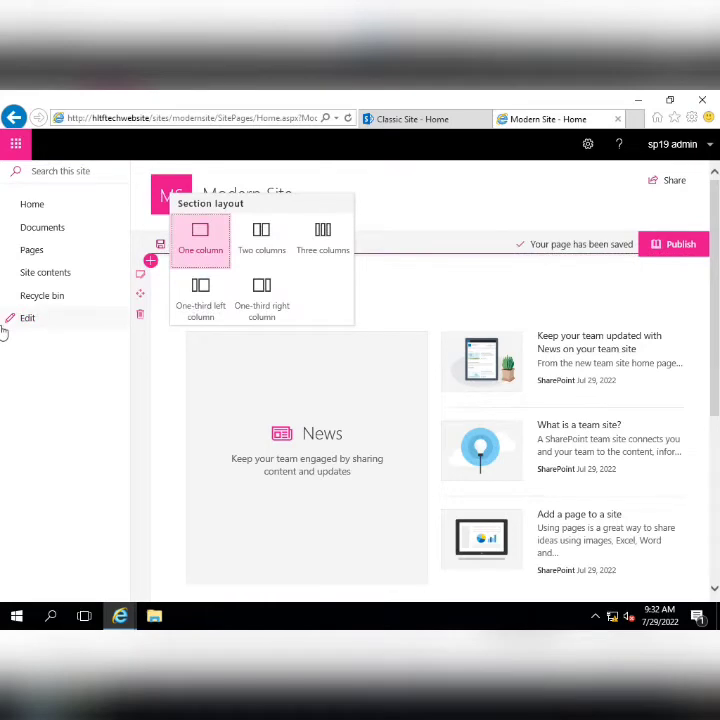
Save and close the Modern Site home page draft, then publish it.
click(210, 272)
click(197, 246)
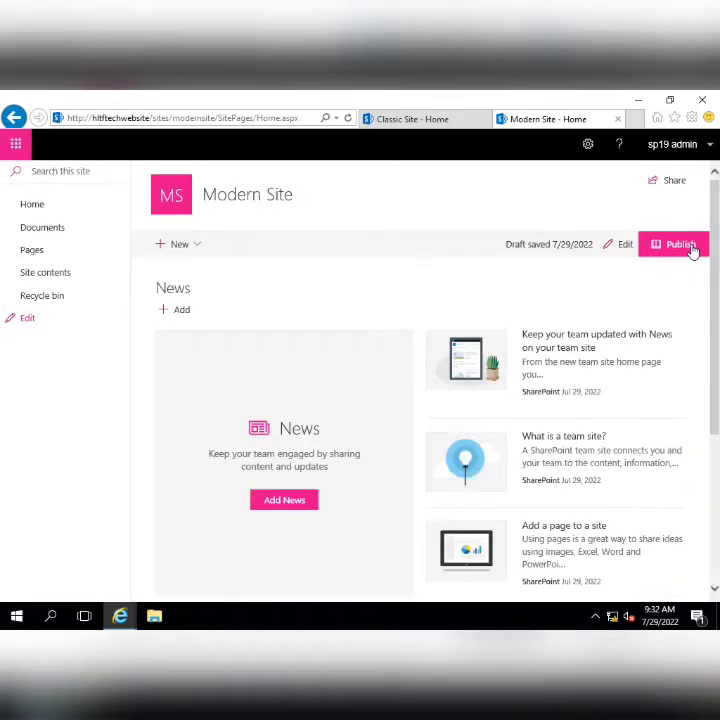
scroll(687, 339, down, 3)
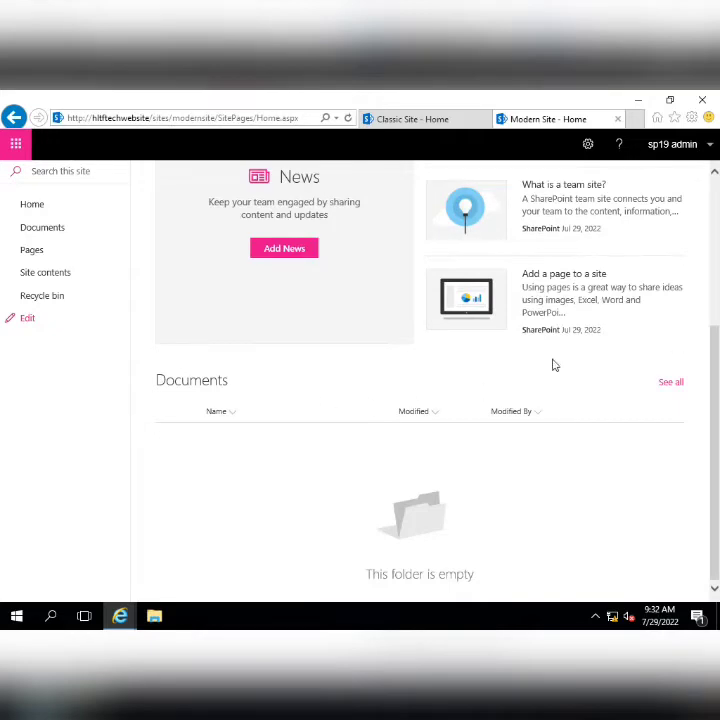
scroll(480, 460, up, 3)
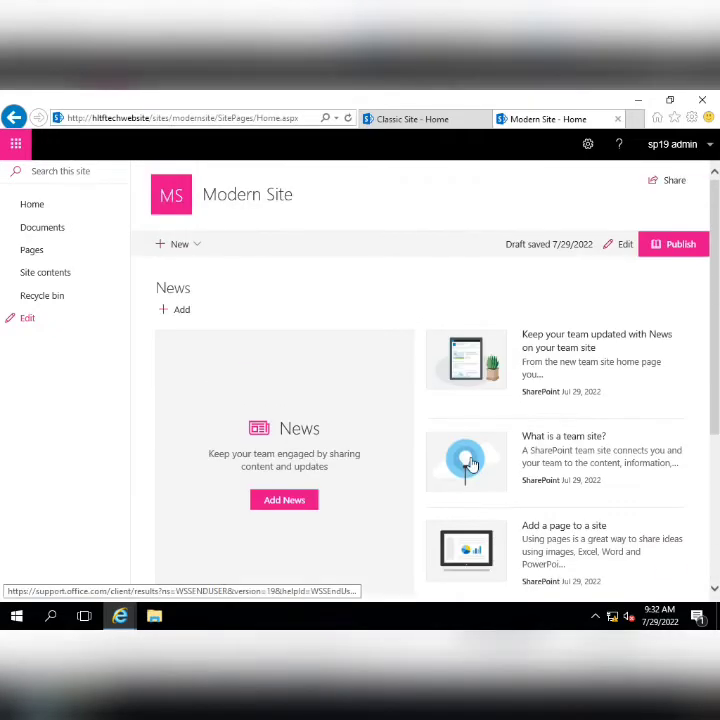
click(682, 252)
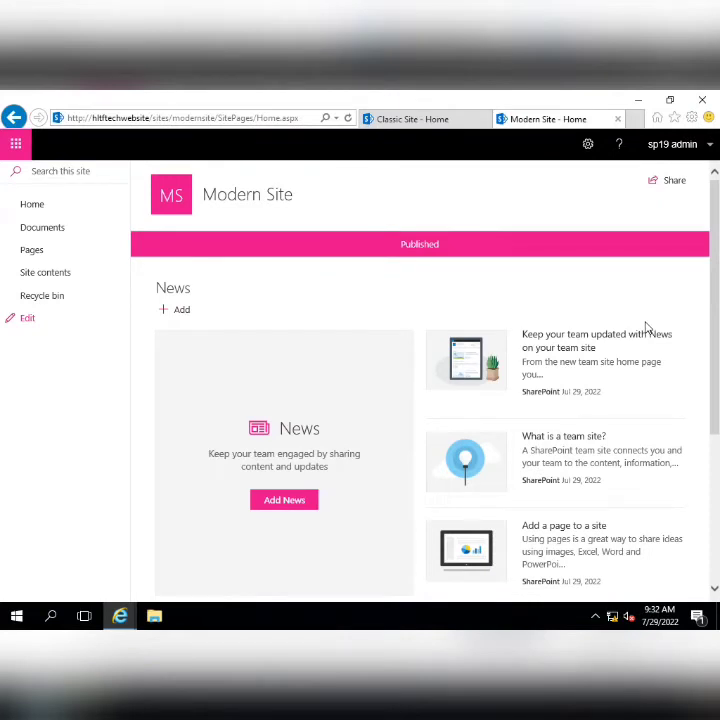
scroll(576, 343, down, 3)
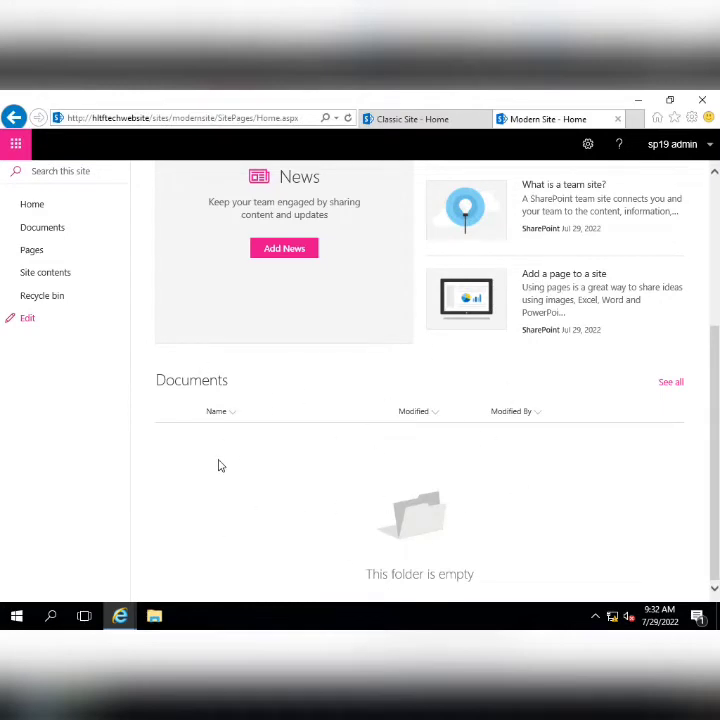
Open the Classic Site's Documents library in the classic SharePoint experience.
click(429, 122)
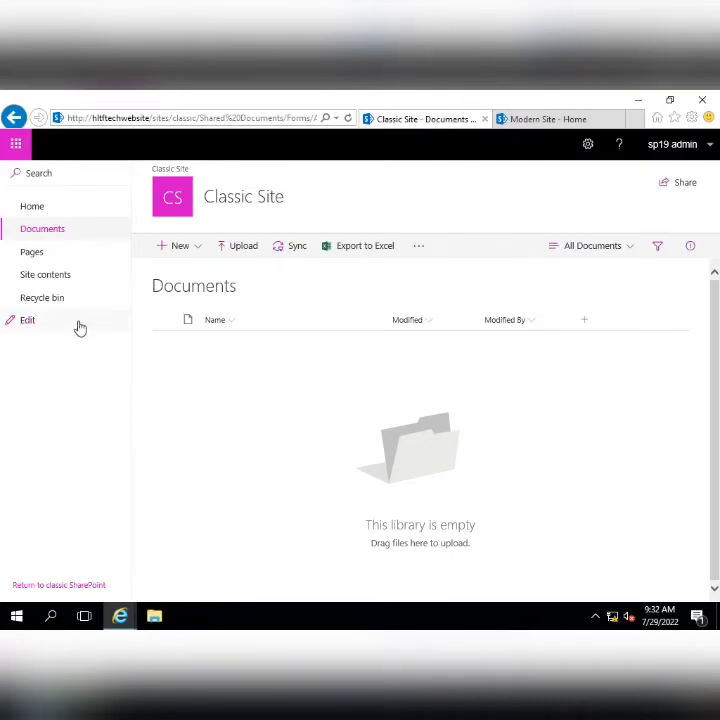
click(100, 586)
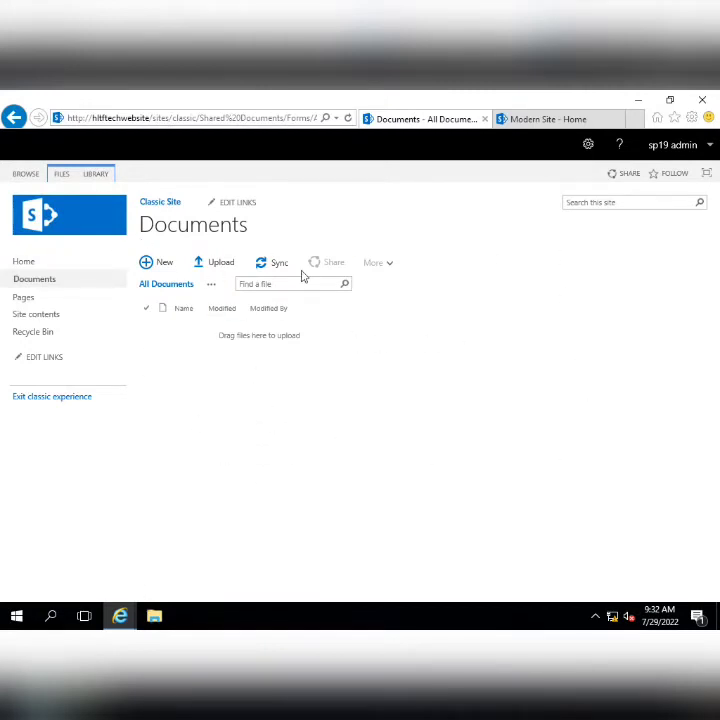
Open the Modern Site's Documents library in the second tab and end on it.
click(545, 121)
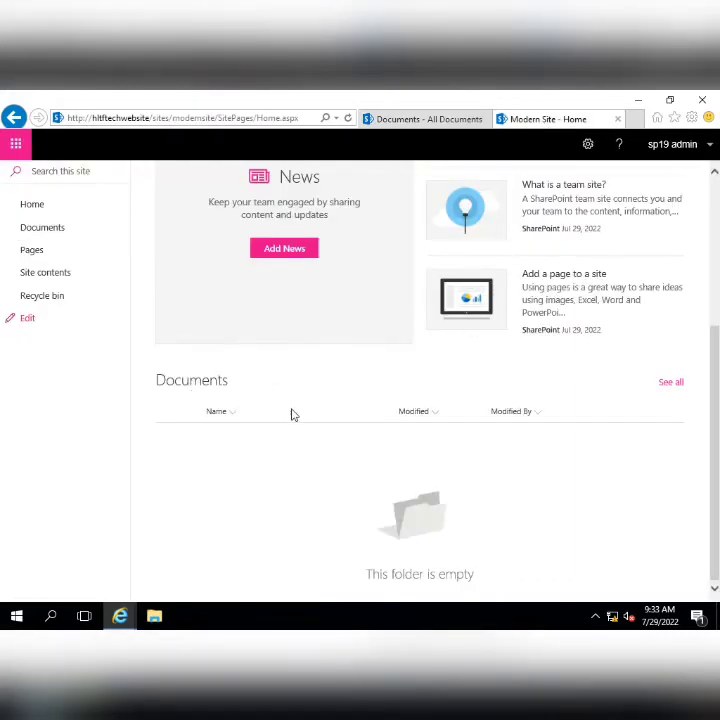
scroll(292, 414, up, 5)
click(52, 229)
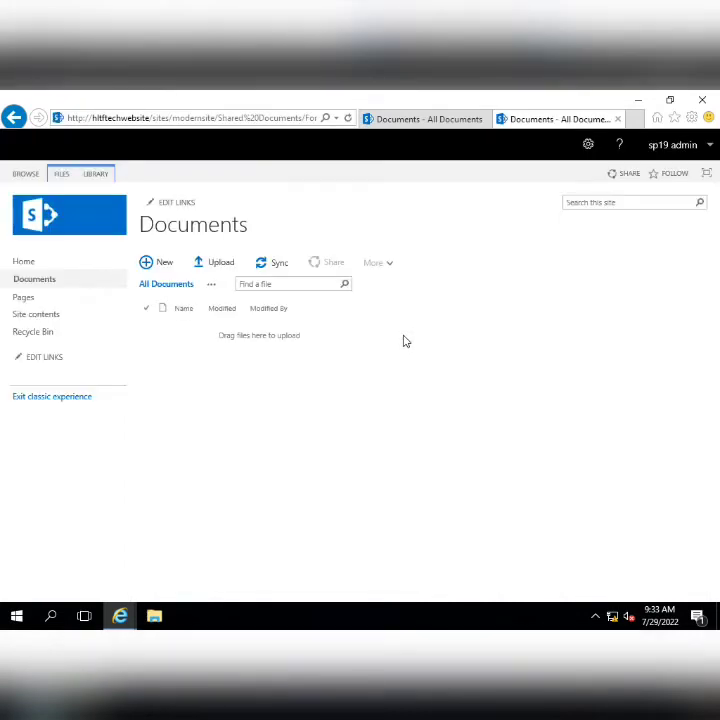
click(40, 355)
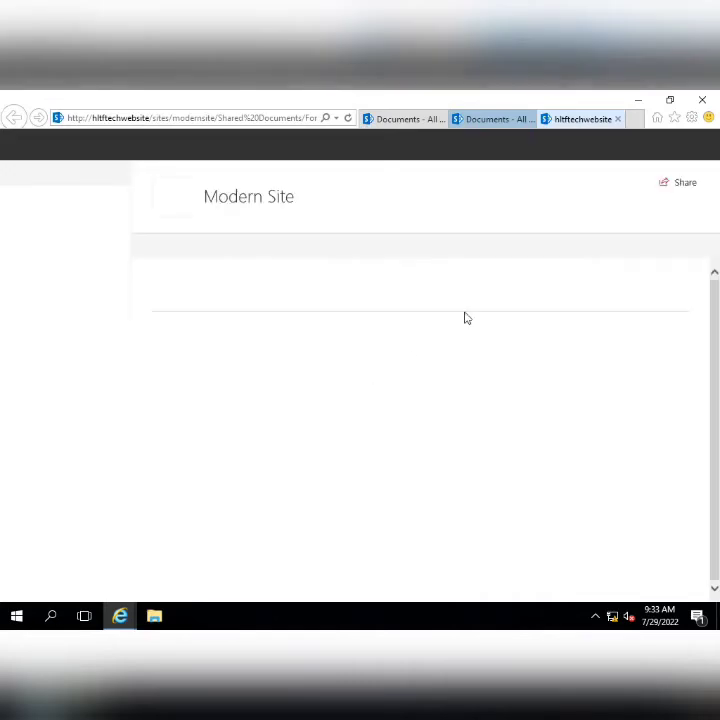
click(530, 119)
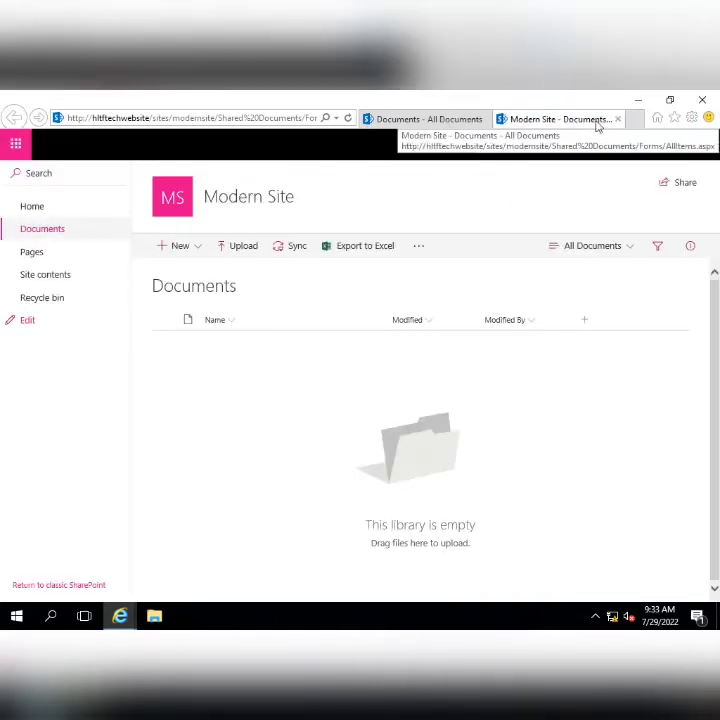
click(50, 230)
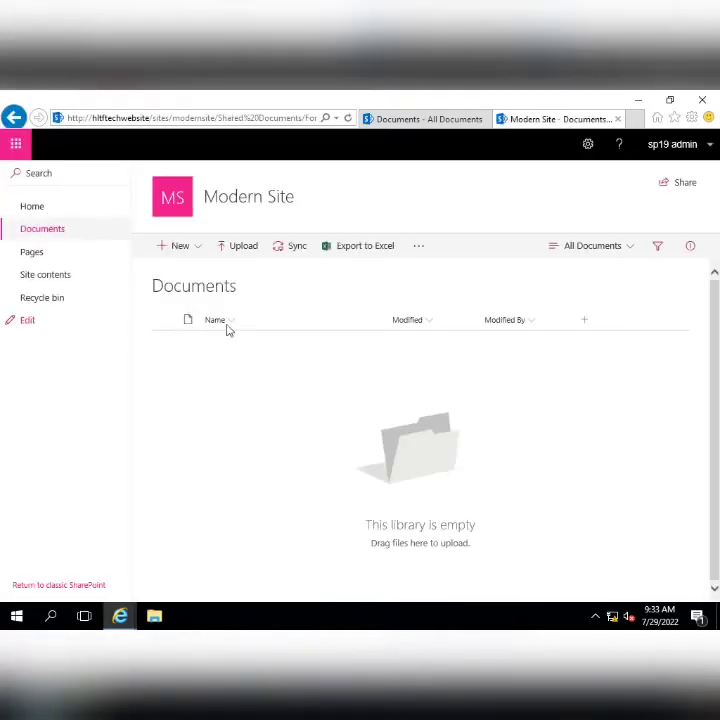
click(407, 121)
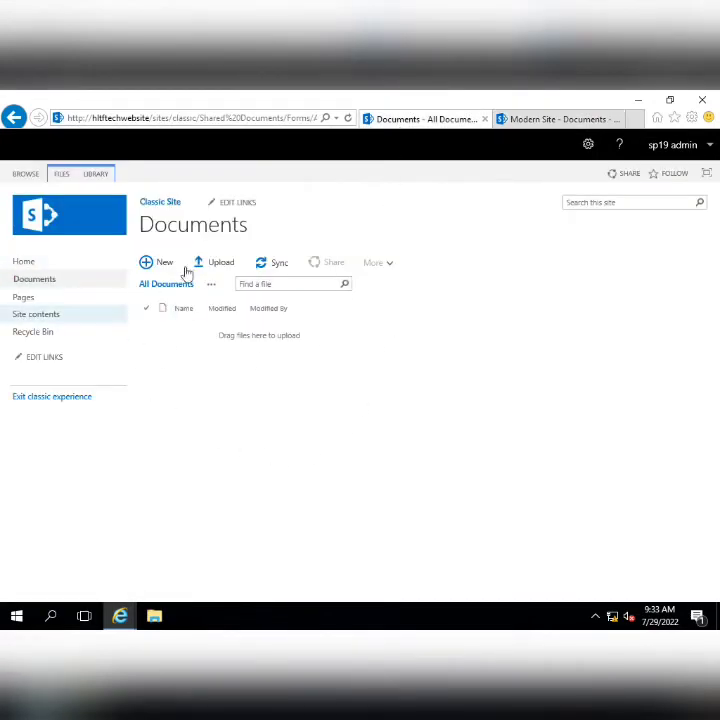
click(541, 119)
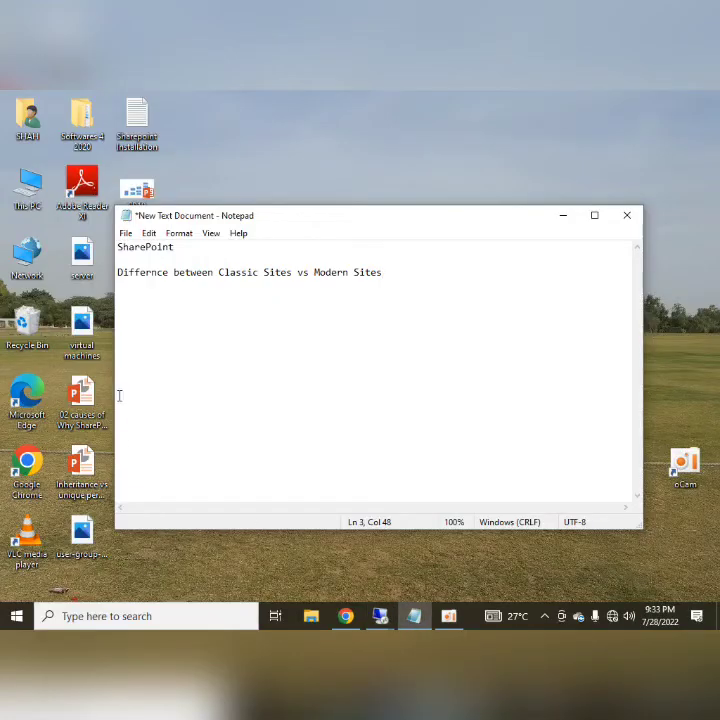
Copy '02 causes of Why SharePoint sites Database grows.pptx' from the local desktop onto the server desktop.
drag(303, 222, 376, 188)
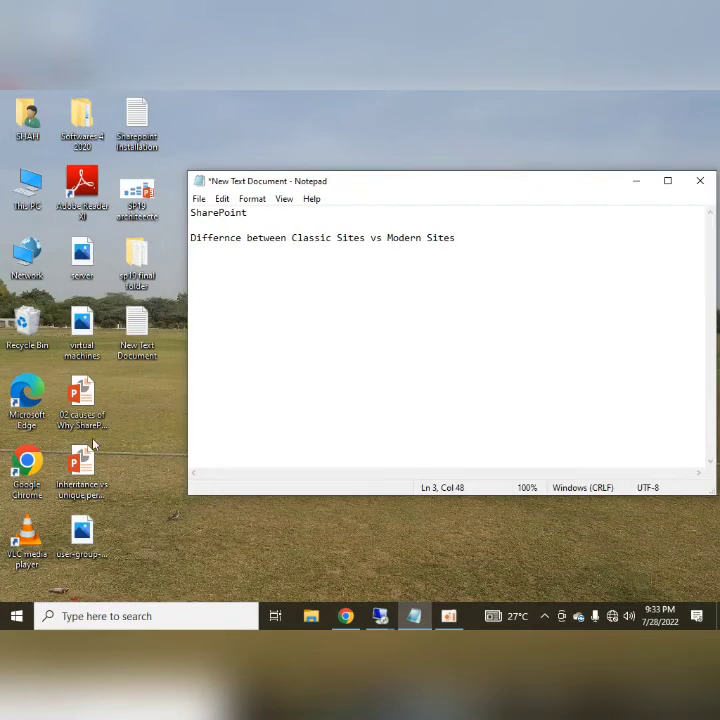
click(77, 403)
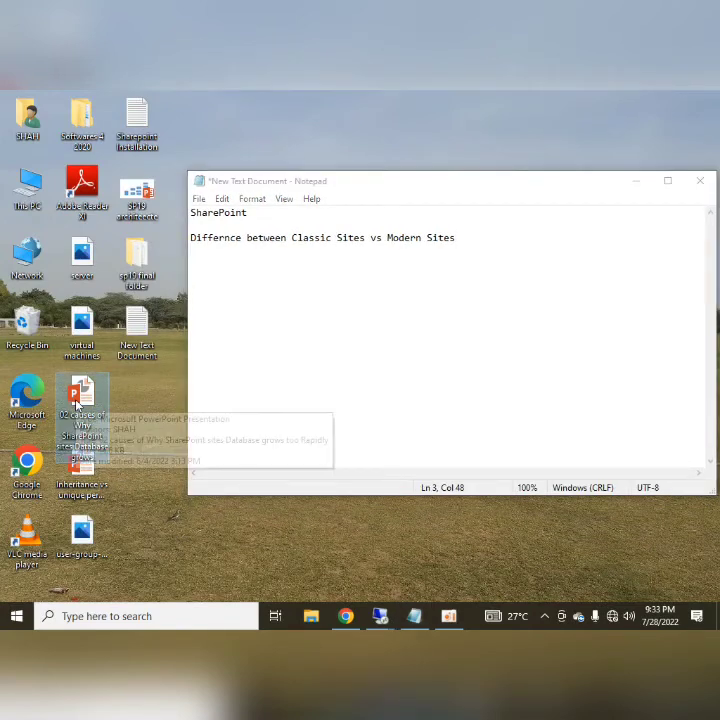
click(380, 617)
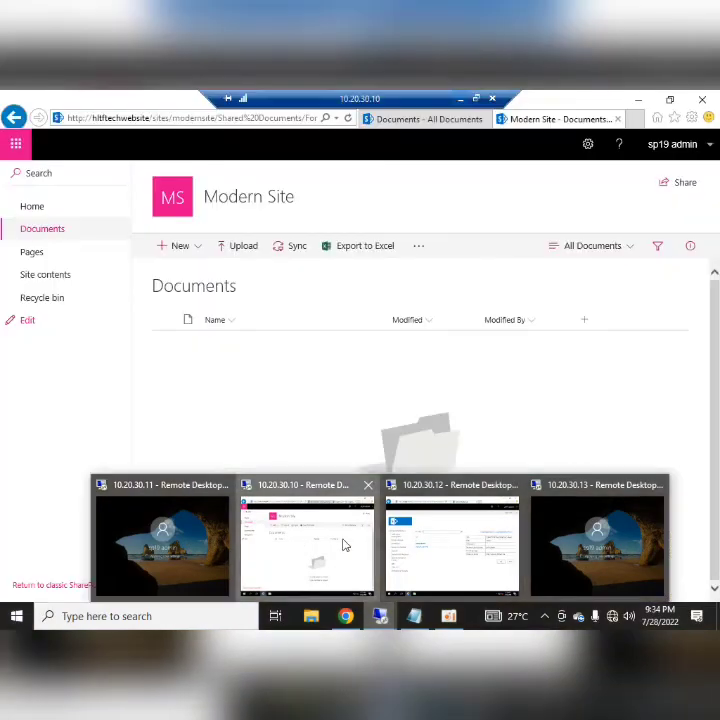
click(343, 545)
click(638, 99)
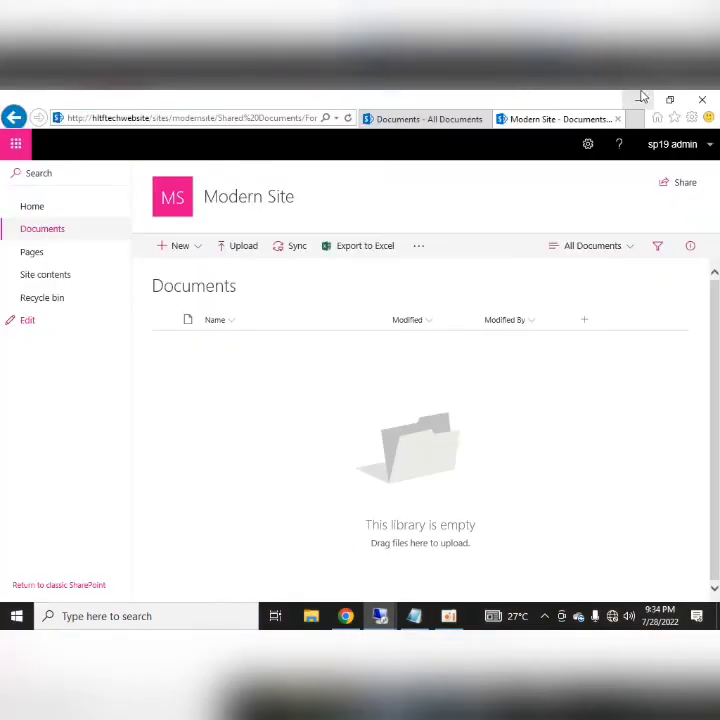
key(ctrl+v)
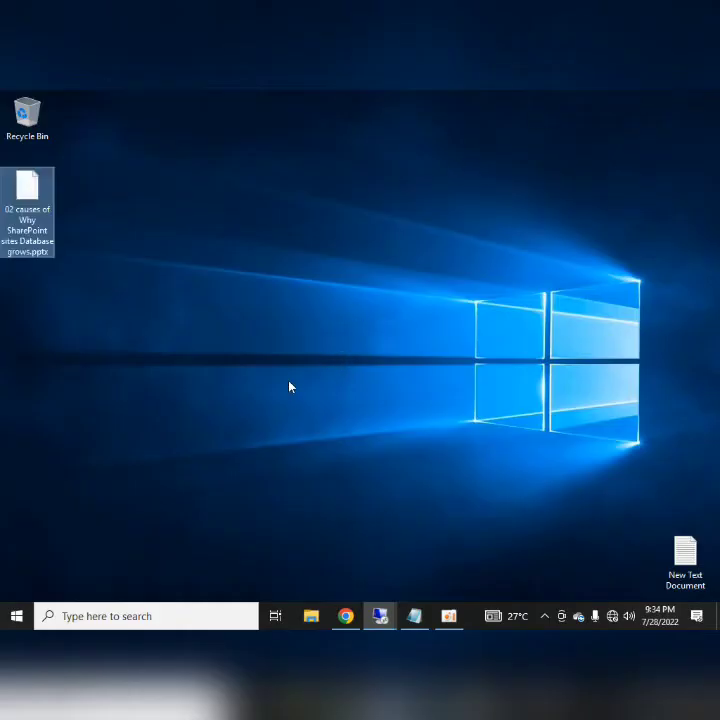
mouse_move(384, 622)
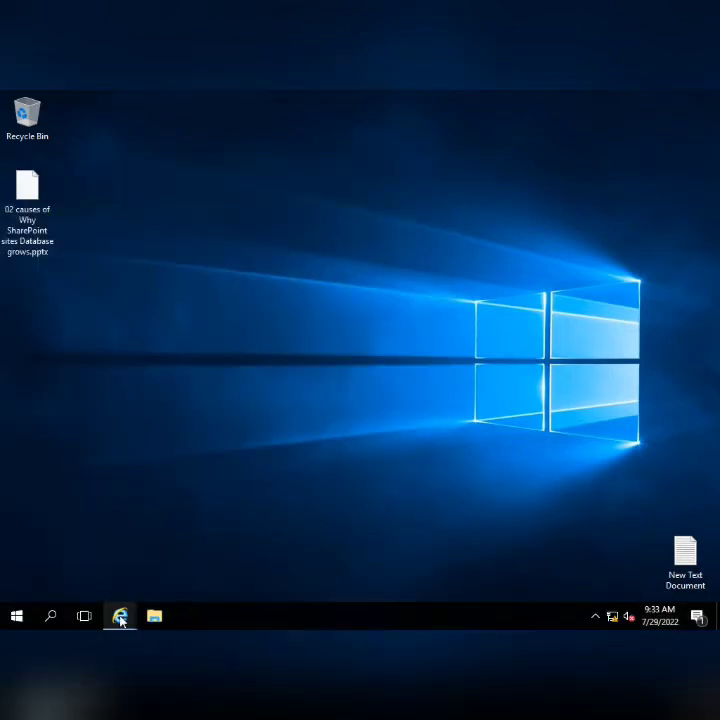
Upload '02 causes of Why SharePoint sites Database grows.pptx' from the Desktop into the Classic Site's Documents library.
mouse_move(120, 617)
click(124, 562)
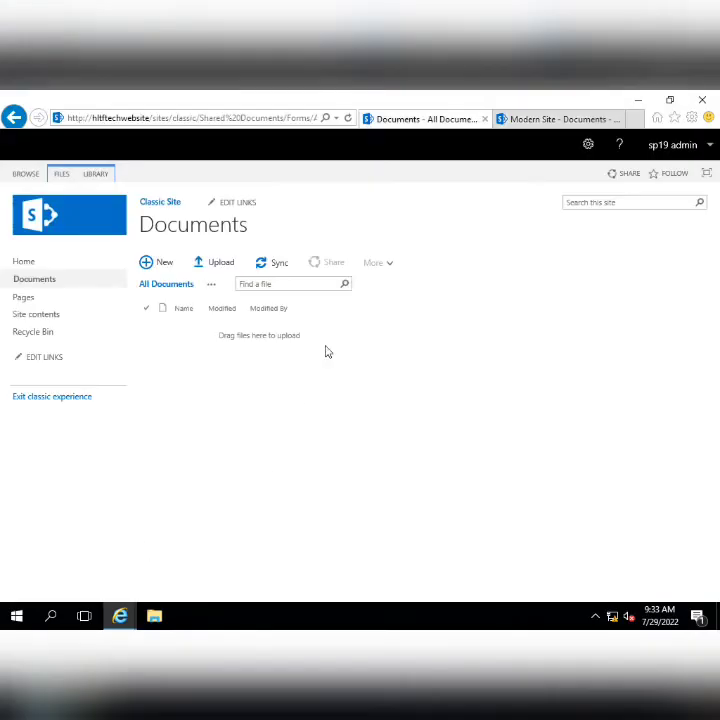
click(215, 263)
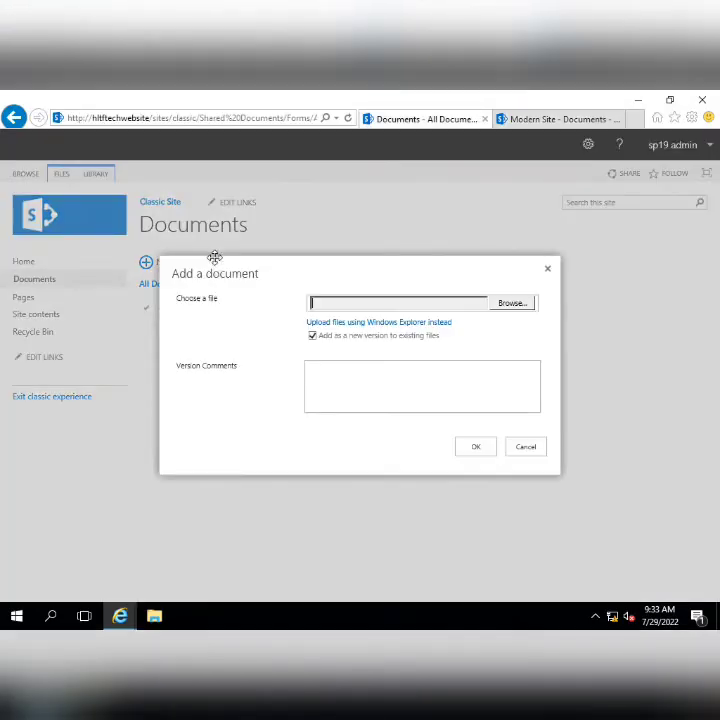
click(512, 303)
click(62, 197)
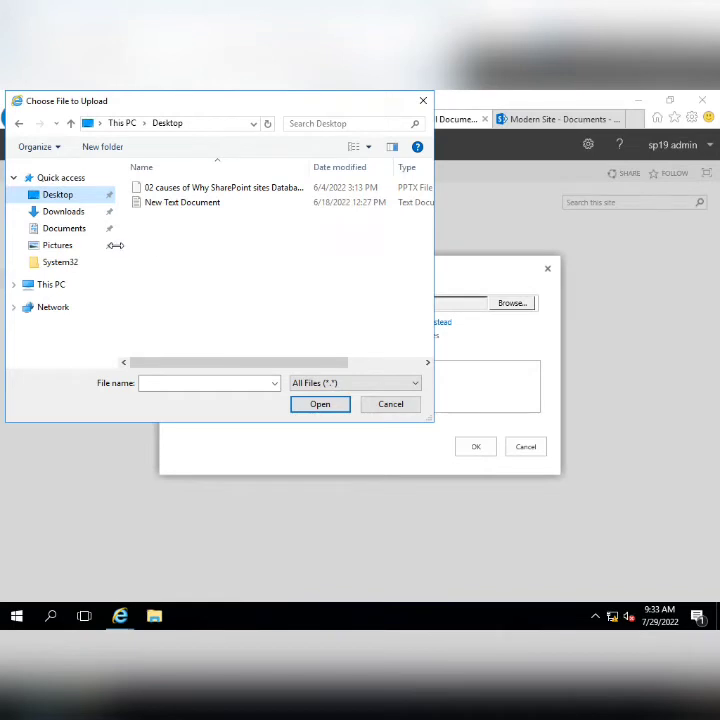
click(188, 190)
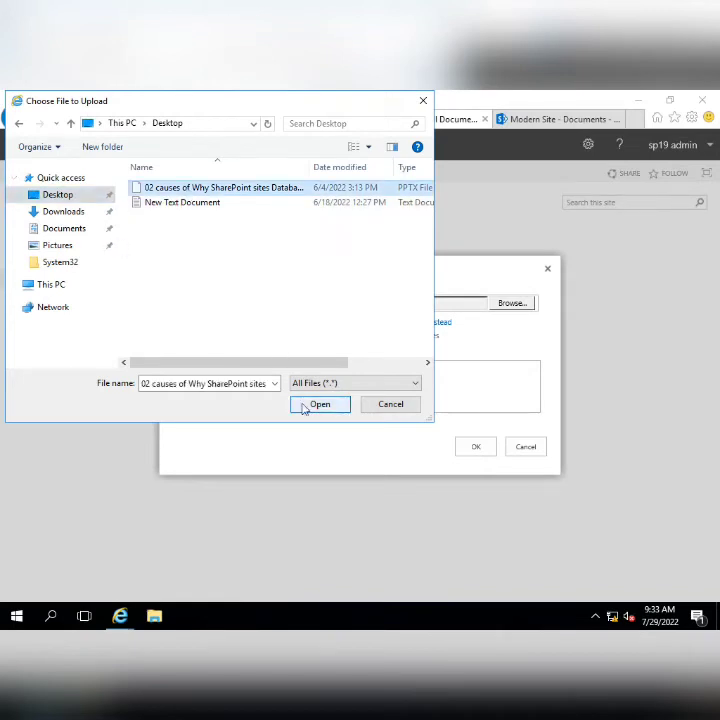
click(310, 405)
click(470, 448)
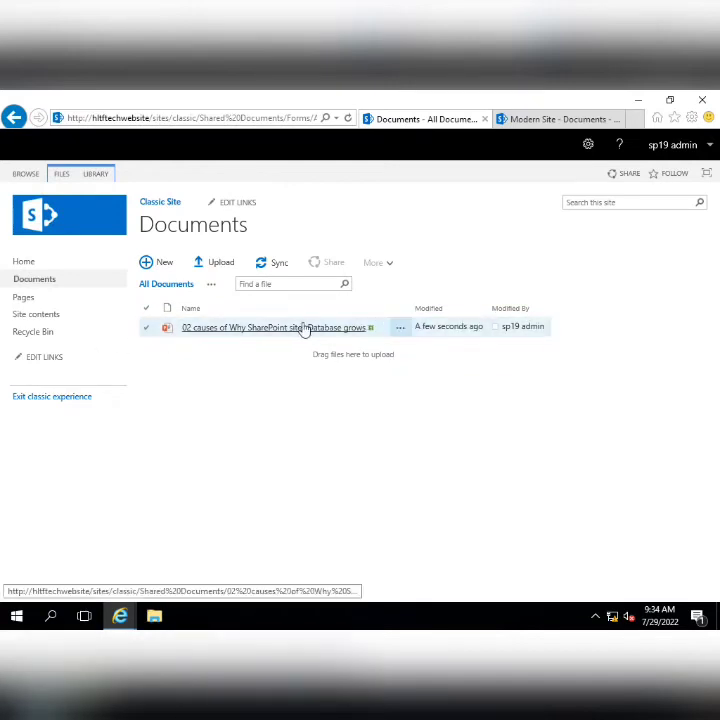
Upload the same PPTX to the Modern Site's Documents library and check it against the classic library.
click(556, 120)
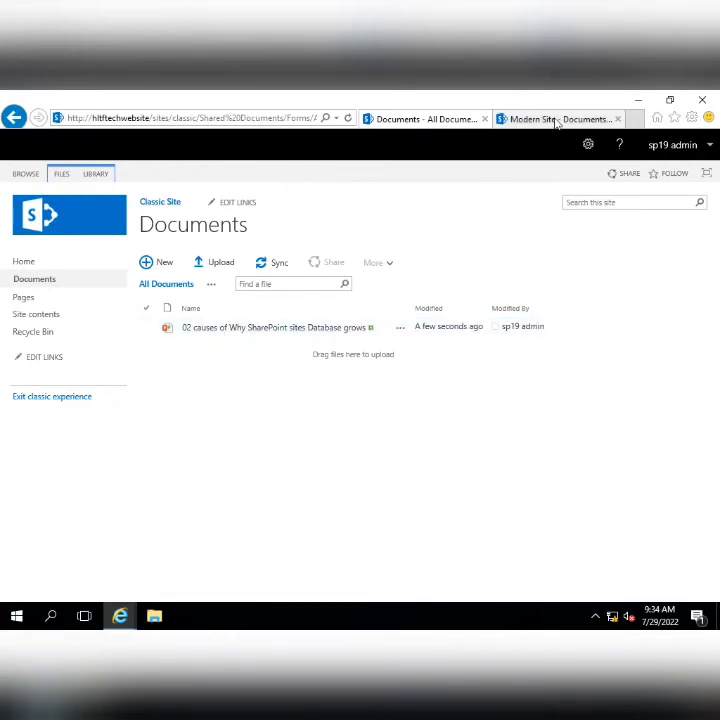
click(250, 247)
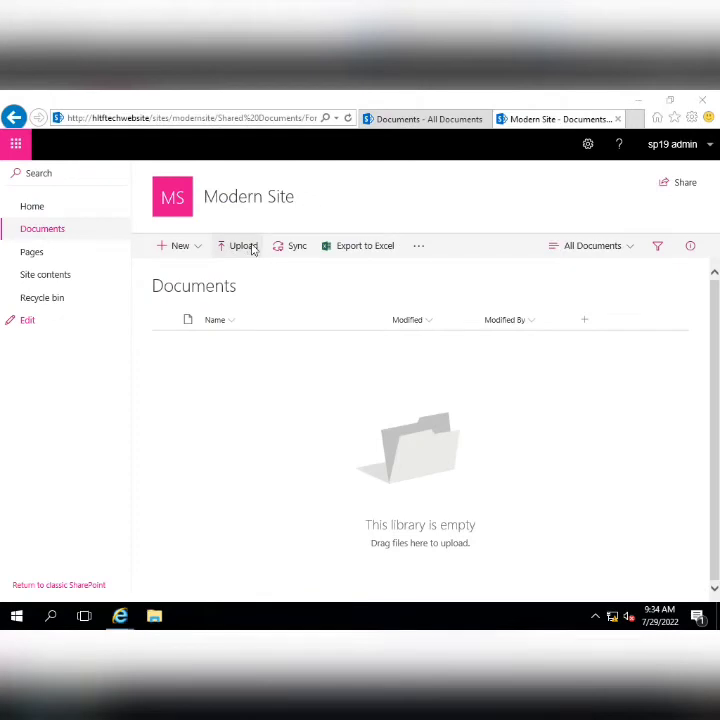
click(180, 188)
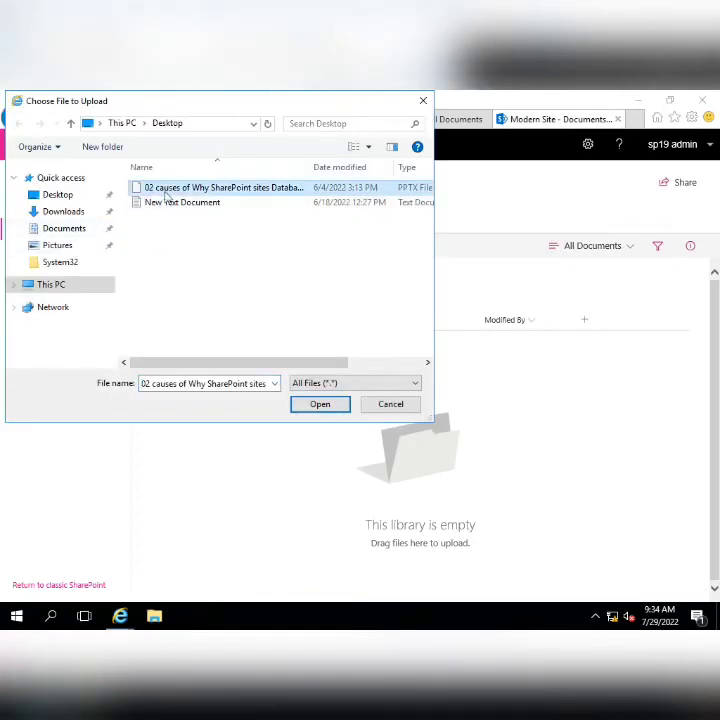
click(308, 404)
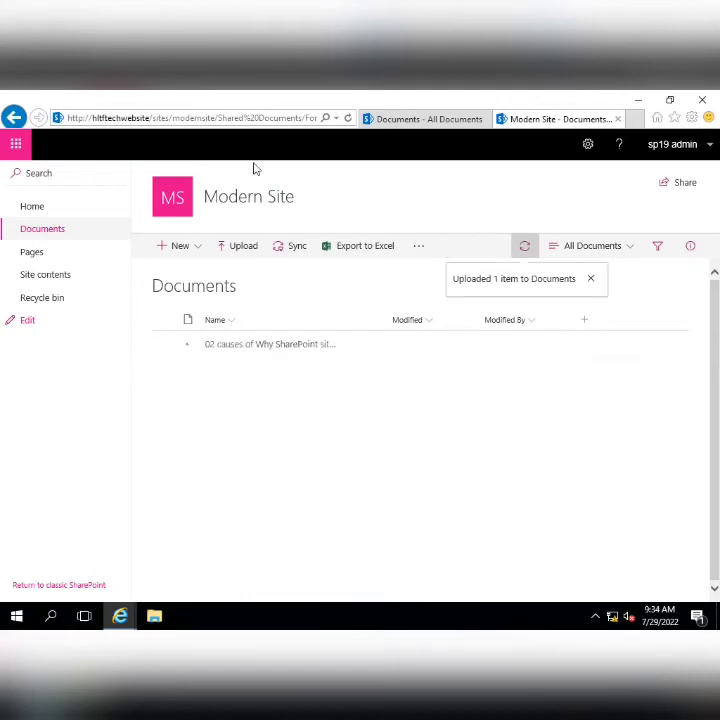
click(446, 120)
click(548, 119)
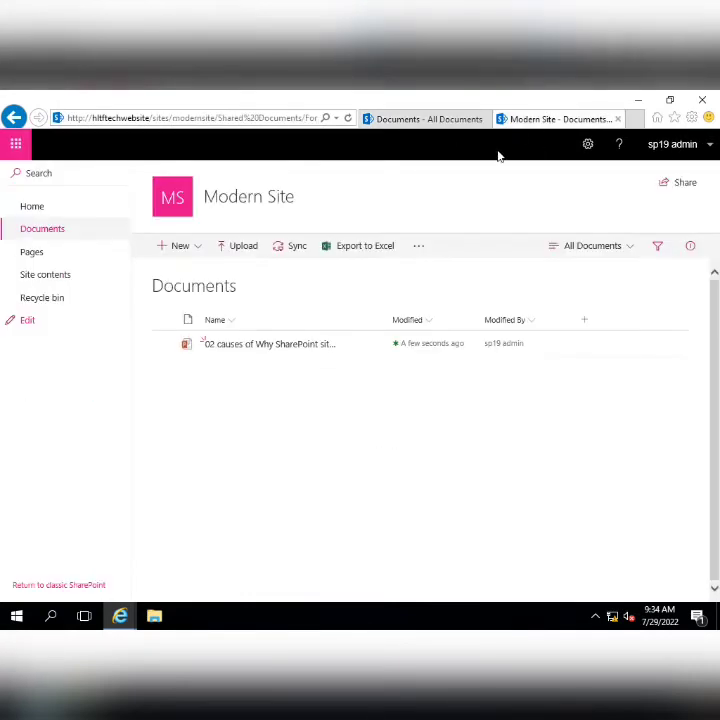
Switch the Modern Site library's view to Compact list, then to Tiles, and return to the classic Documents library.
click(430, 118)
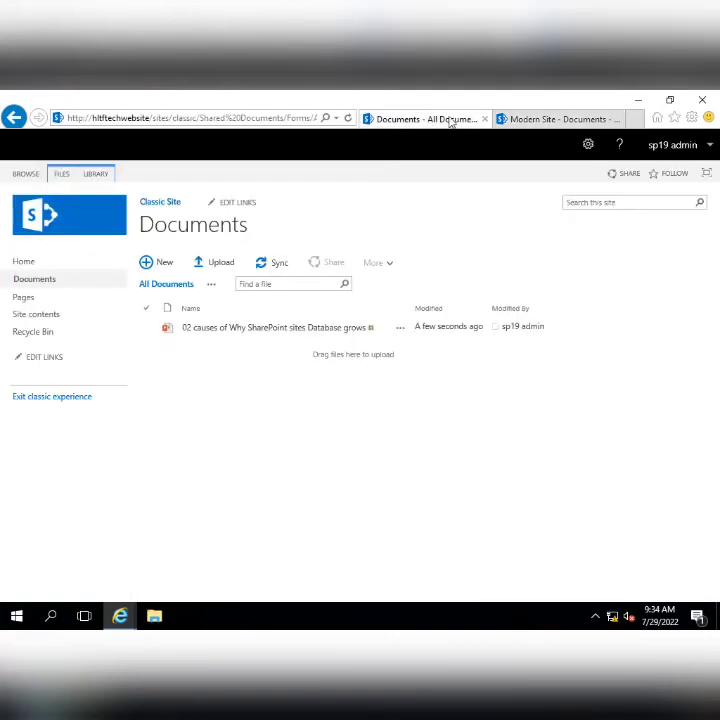
click(540, 120)
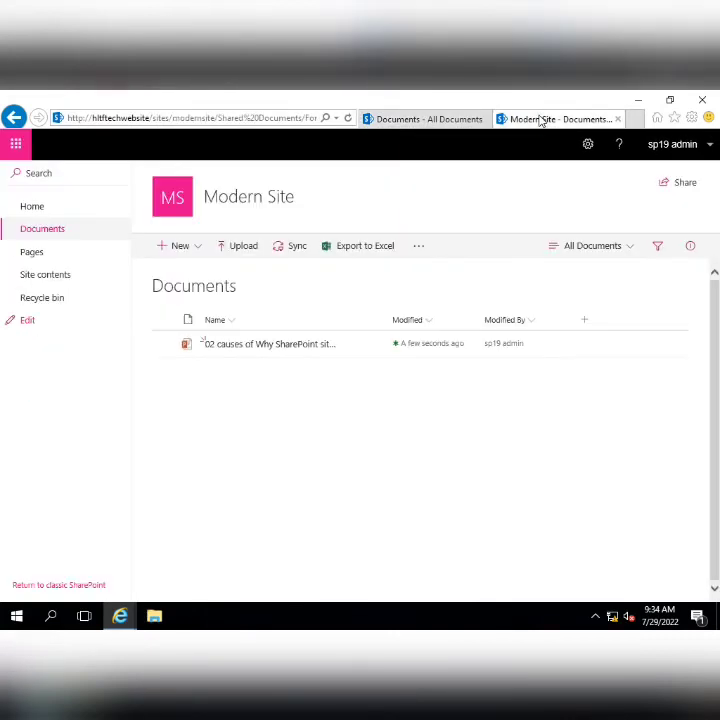
click(632, 249)
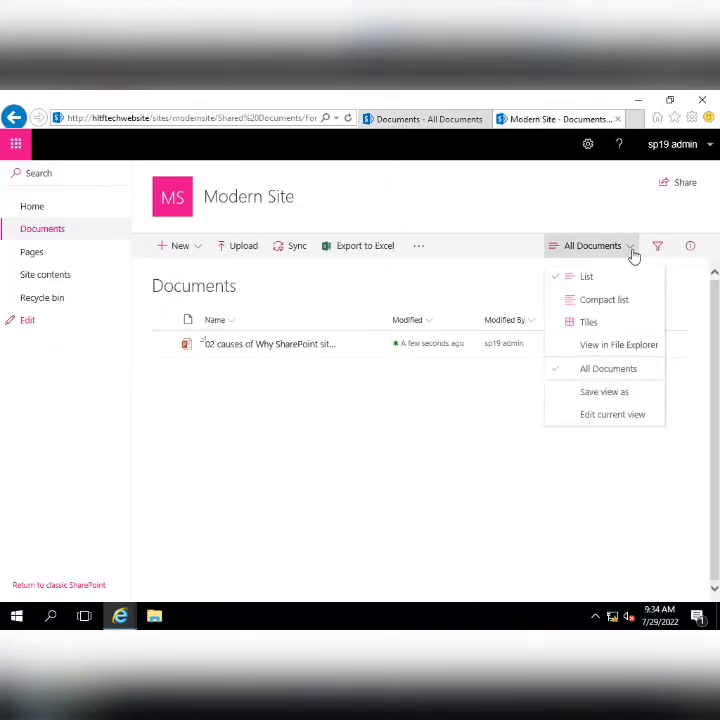
click(591, 301)
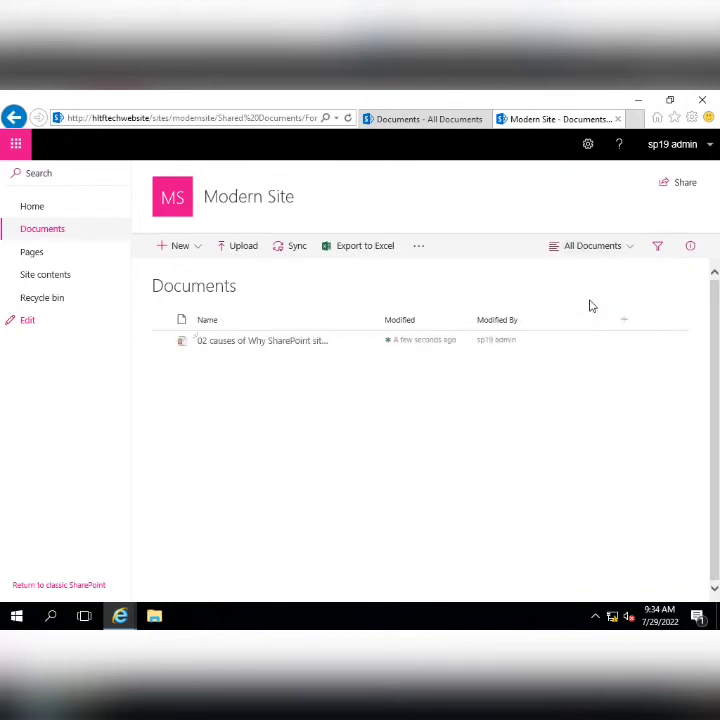
click(598, 246)
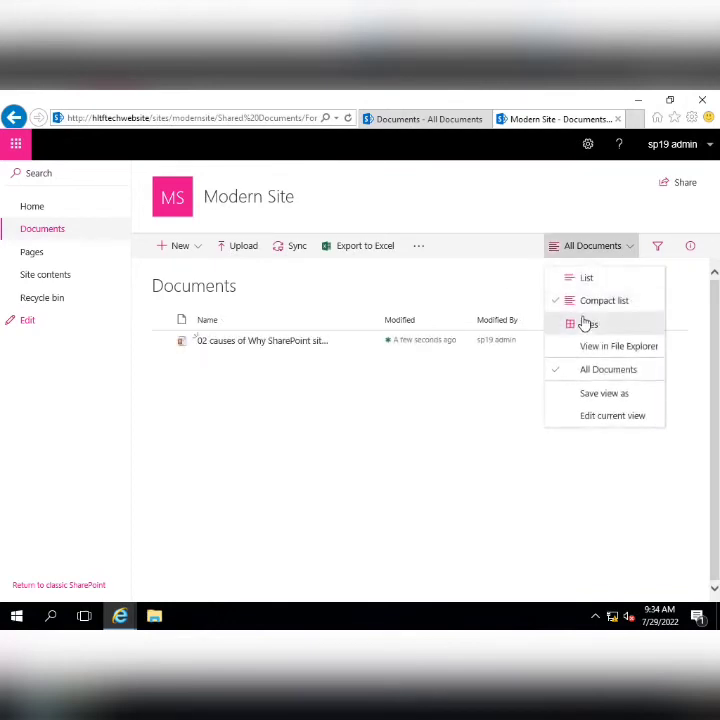
click(587, 323)
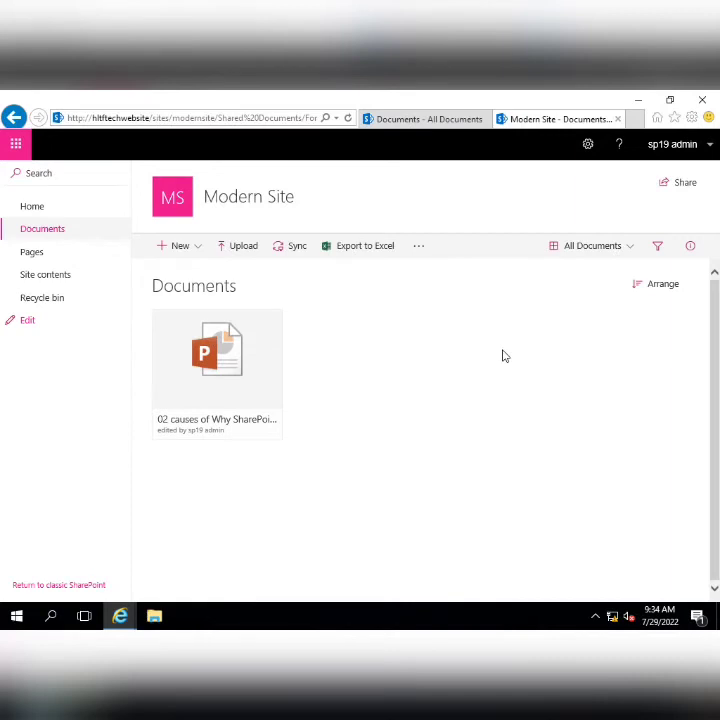
click(445, 118)
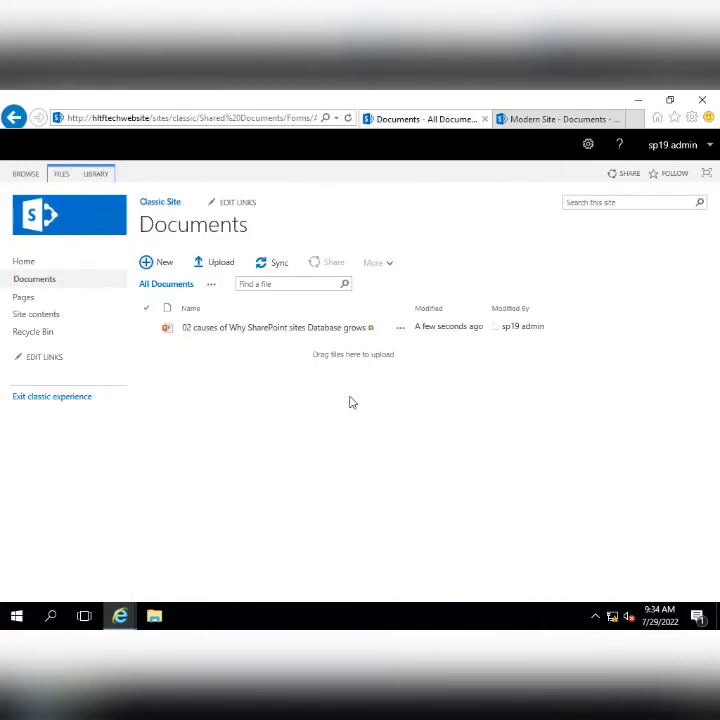
click(211, 285)
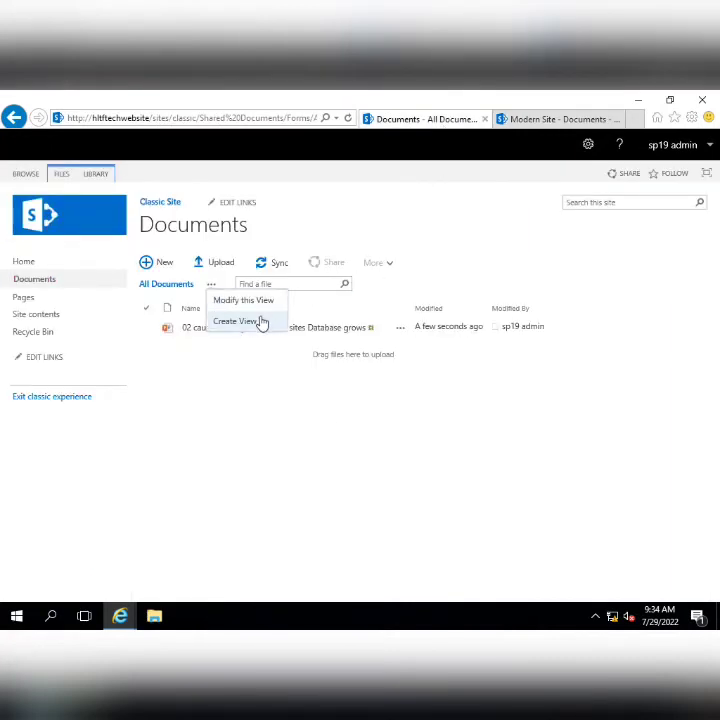
click(341, 365)
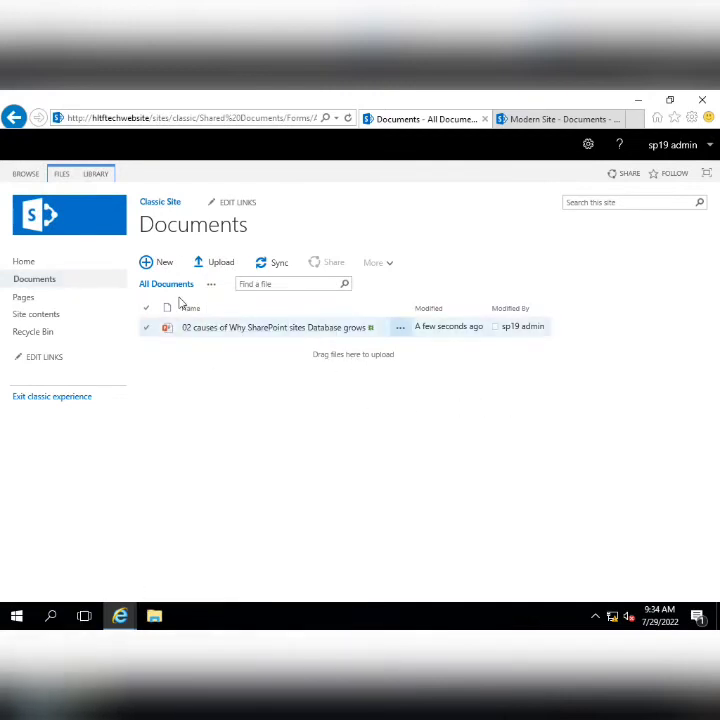
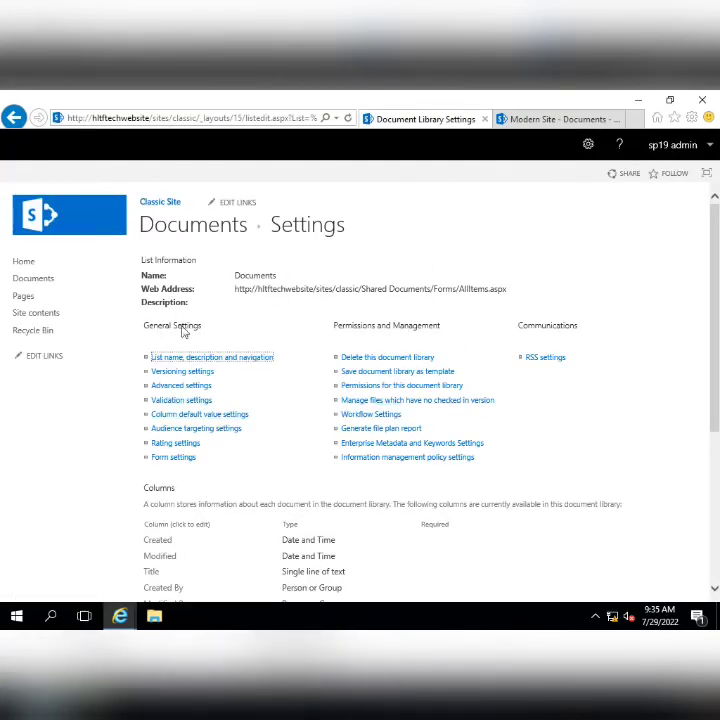
Switch to the Modern Site's Documents library, review its Library settings page, and return to the library.
click(532, 120)
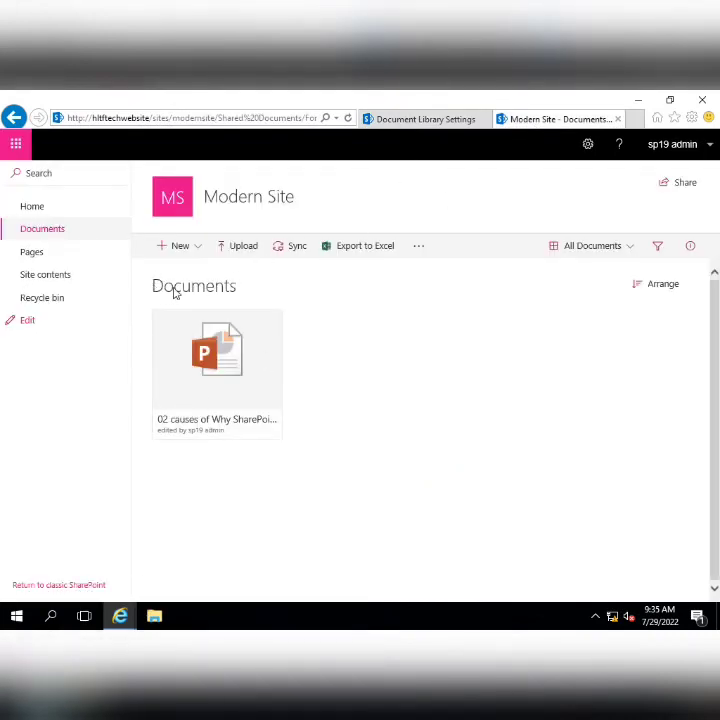
click(588, 144)
click(543, 250)
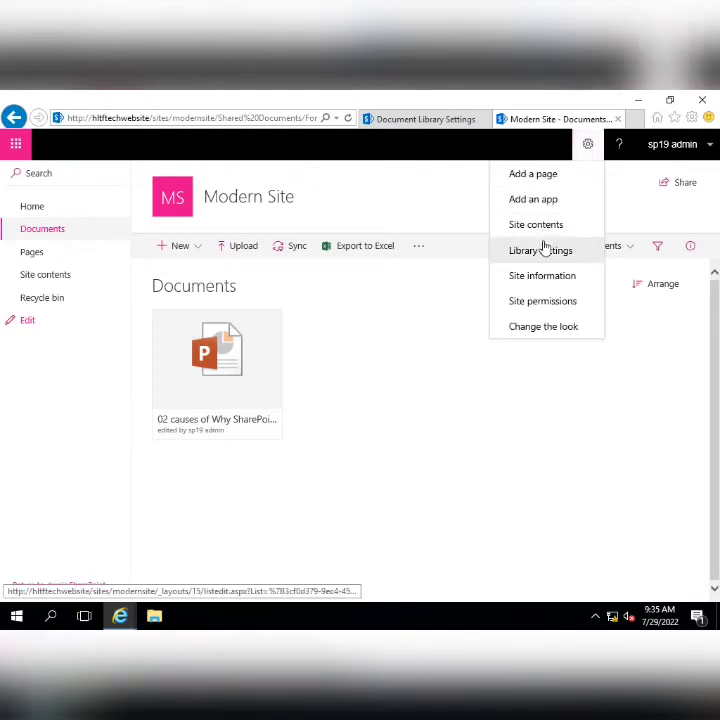
scroll(516, 407, down, 2)
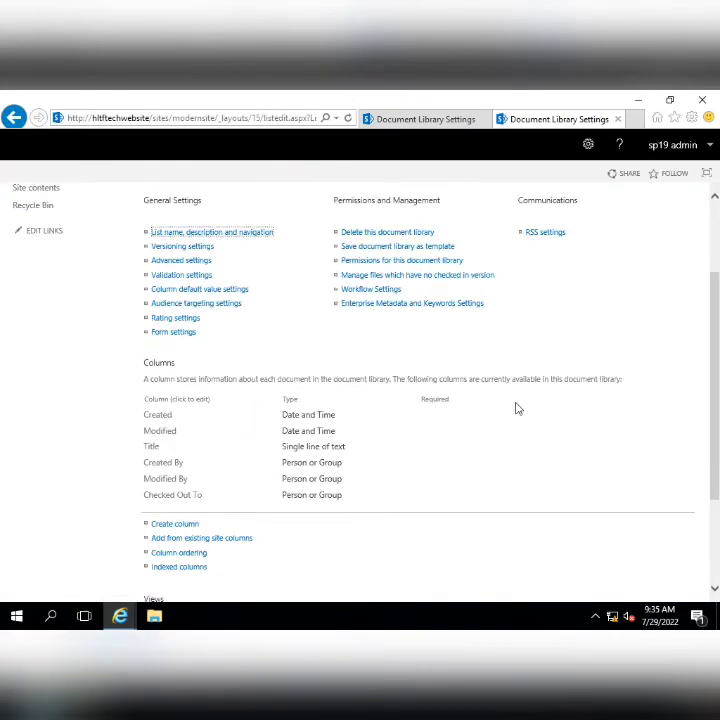
scroll(498, 419, up, 2)
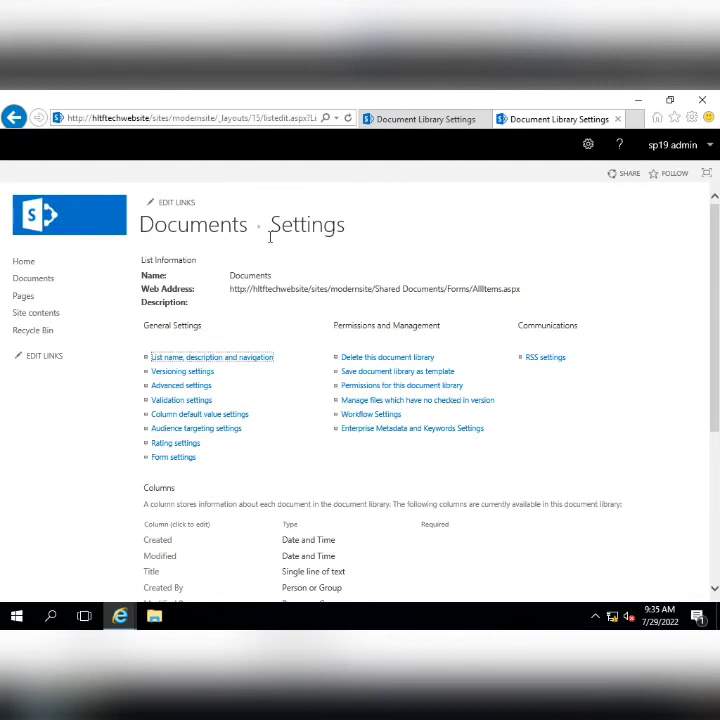
click(222, 236)
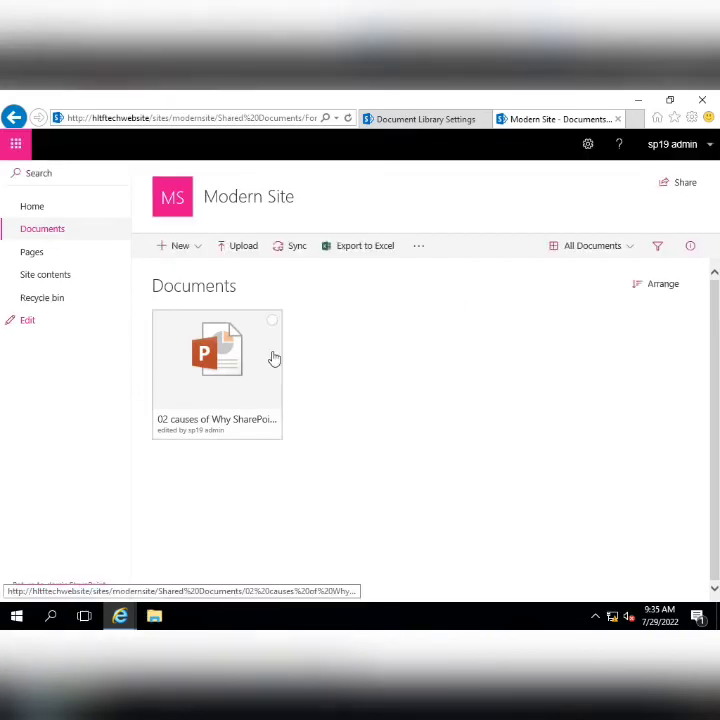
Reopen the Documents library settings, go back to the library, and continue to the Modern Site home page.
click(588, 146)
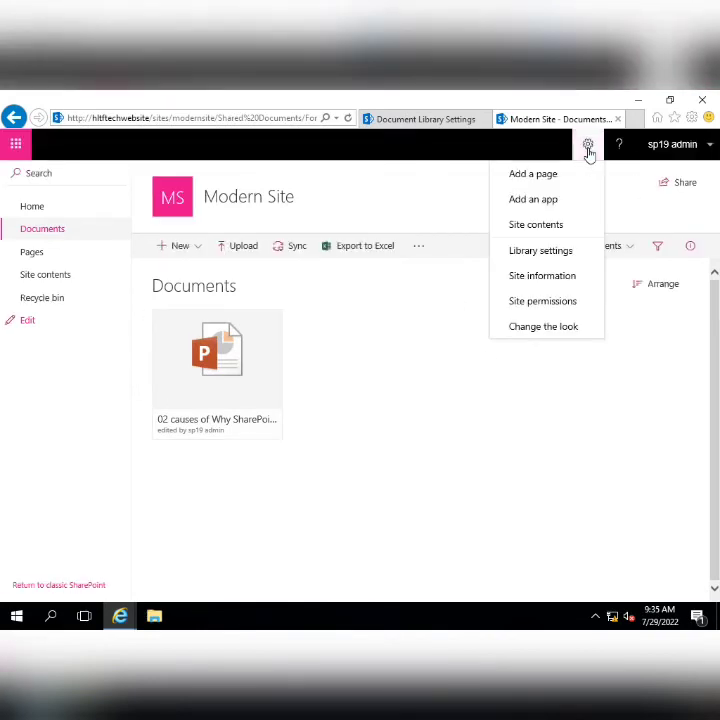
click(558, 256)
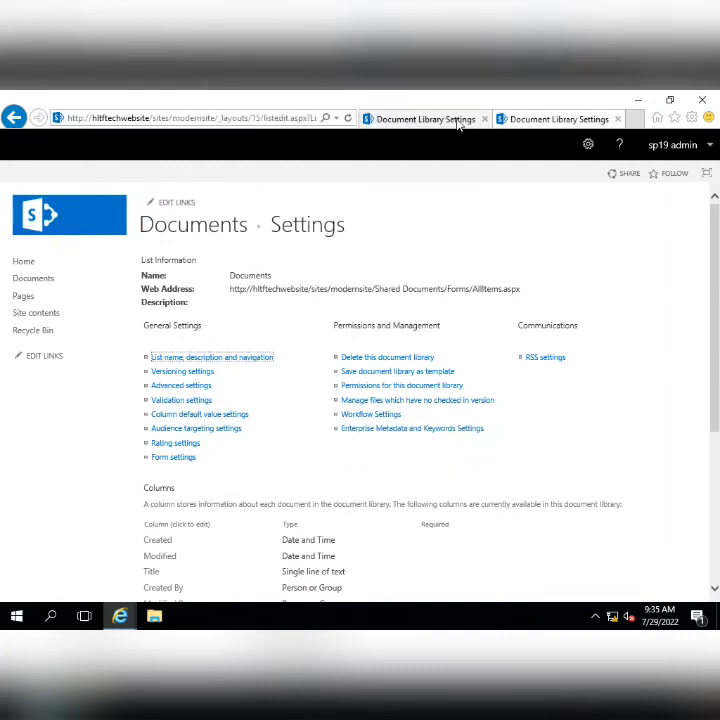
click(214, 232)
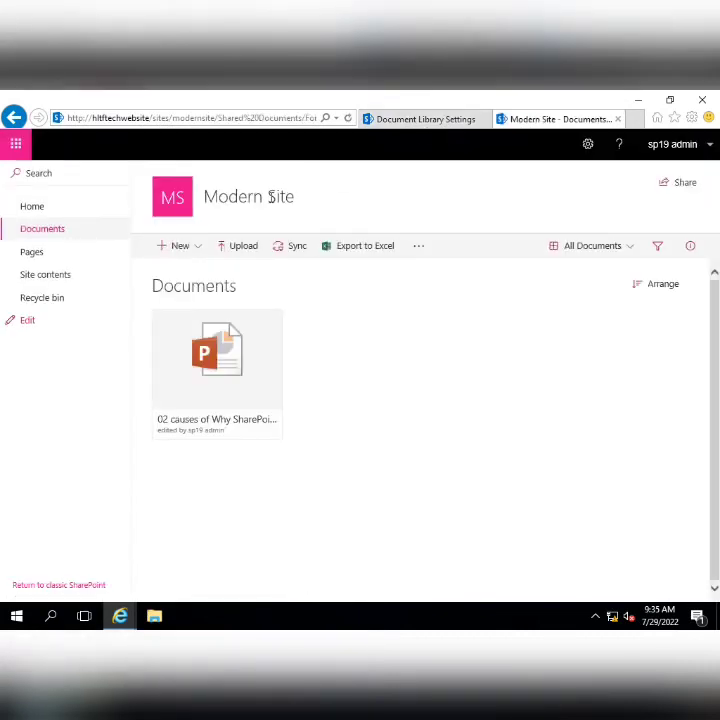
click(185, 205)
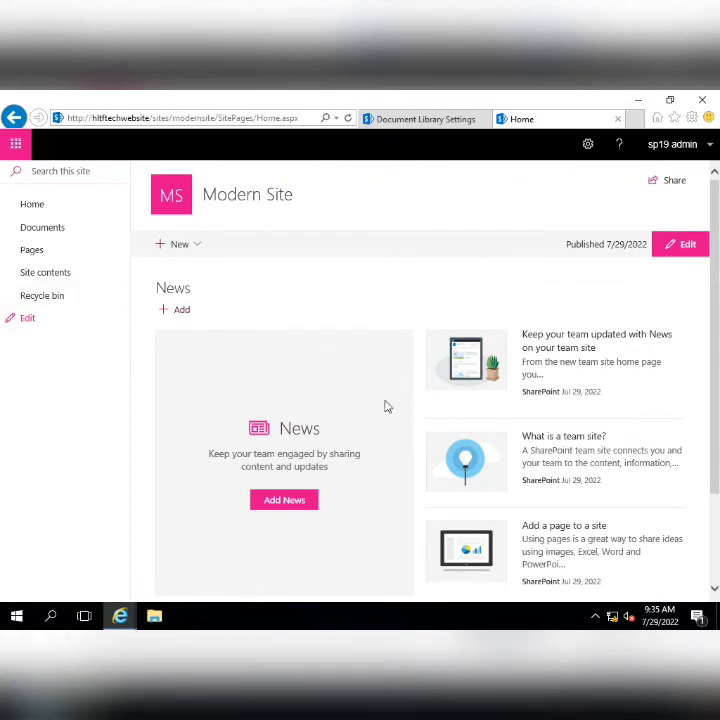
Put the Modern Site home page in edit mode, browse the available web parts, and dismiss the list.
click(688, 250)
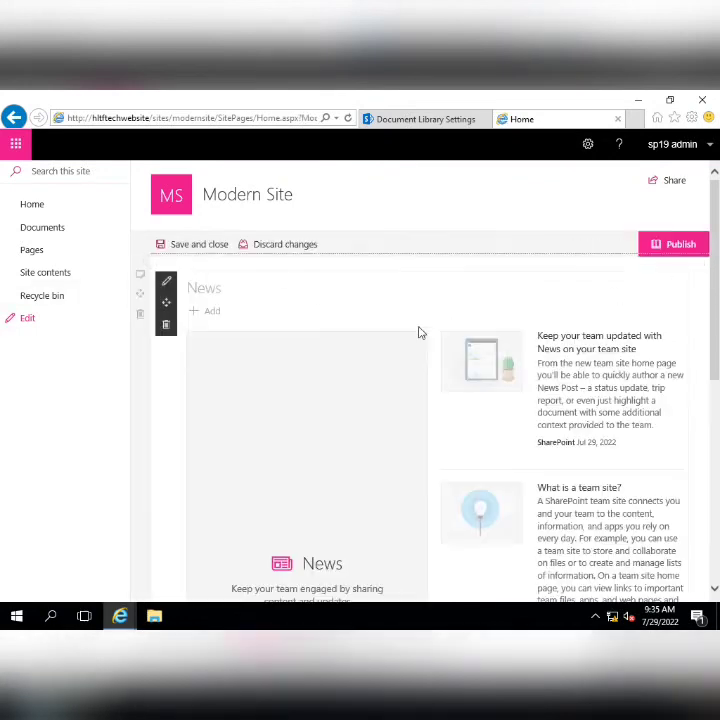
click(434, 266)
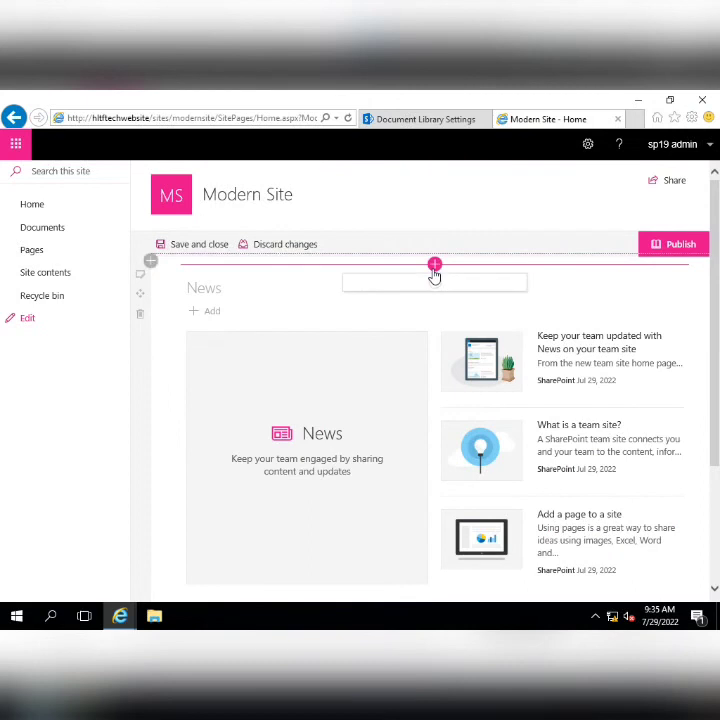
scroll(365, 350, down, 3)
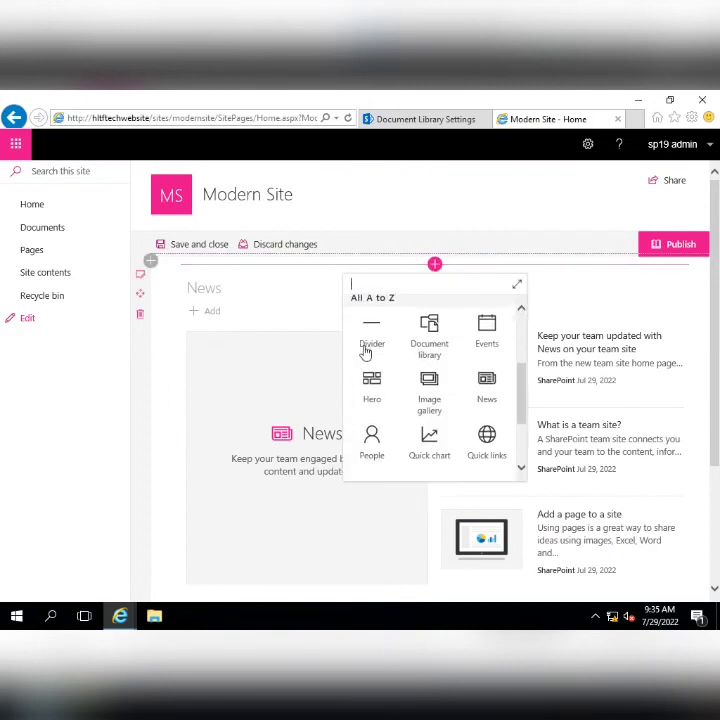
scroll(373, 400, down, 1)
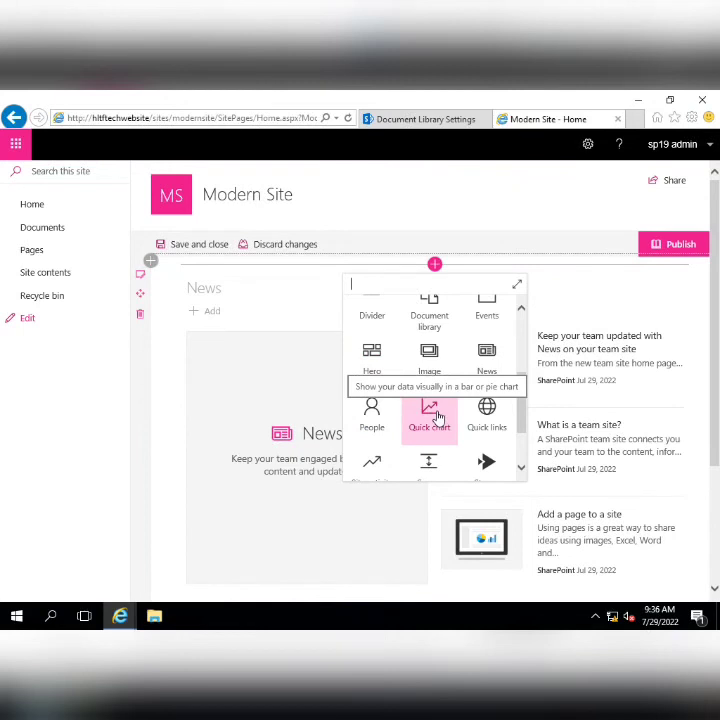
scroll(437, 417, down, 1)
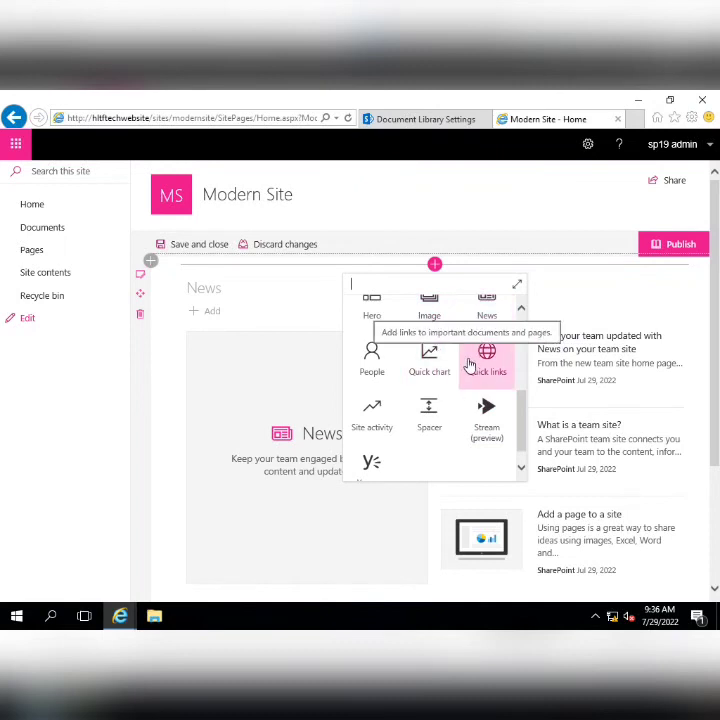
scroll(470, 366, down, 1)
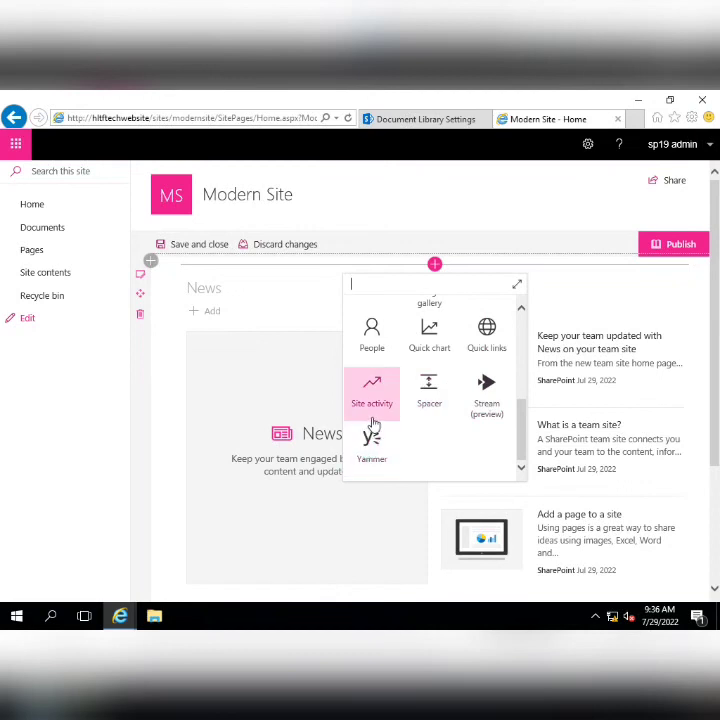
scroll(373, 426, up, 5)
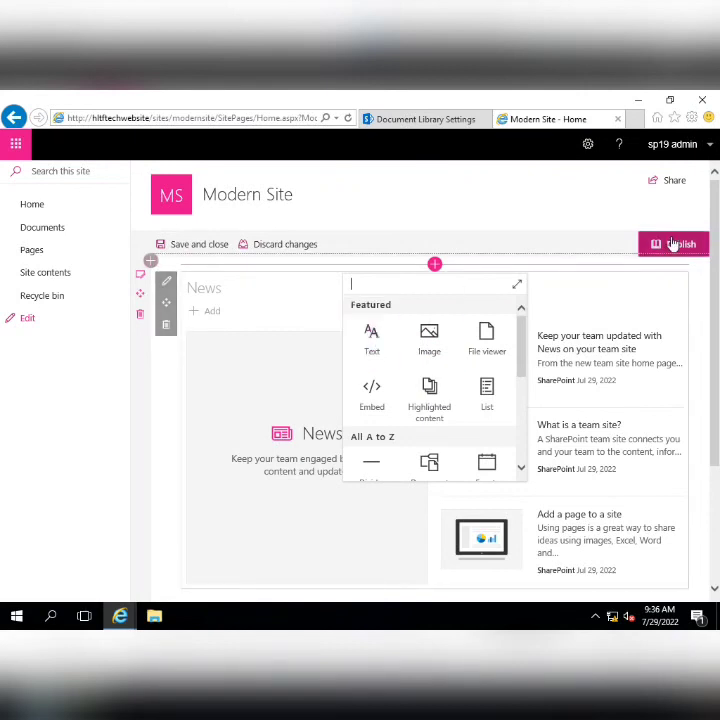
click(141, 279)
Try Two columns, Three columns and One-third left for the News section, keep One column, and publish.
click(141, 277)
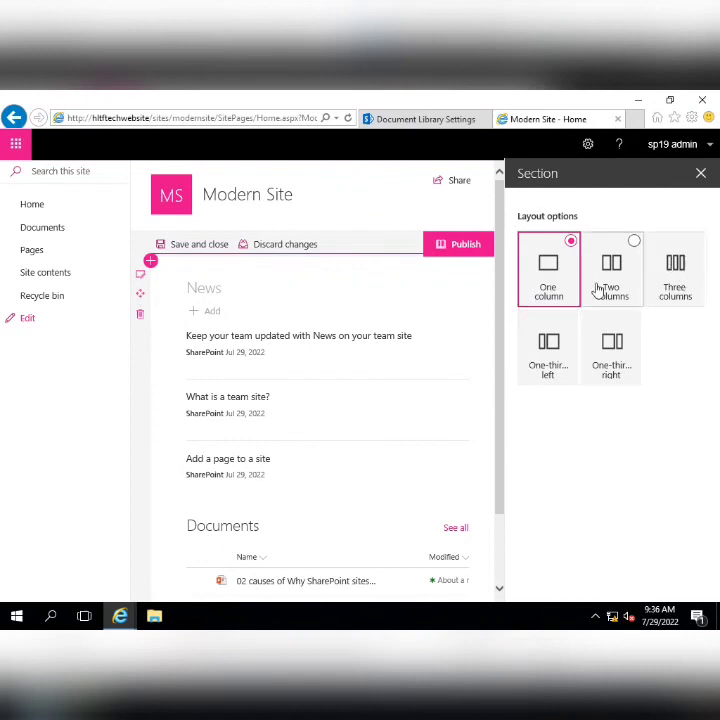
click(626, 300)
click(673, 275)
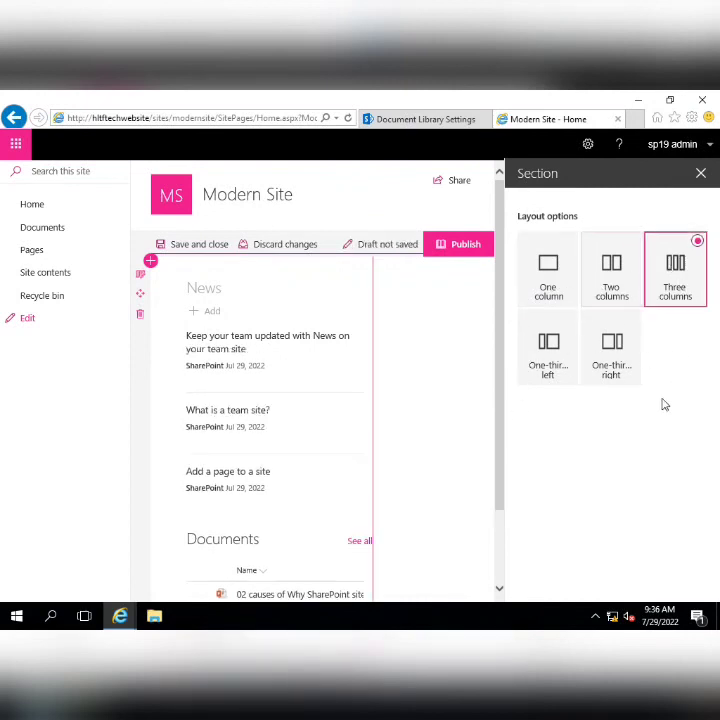
click(570, 318)
click(552, 262)
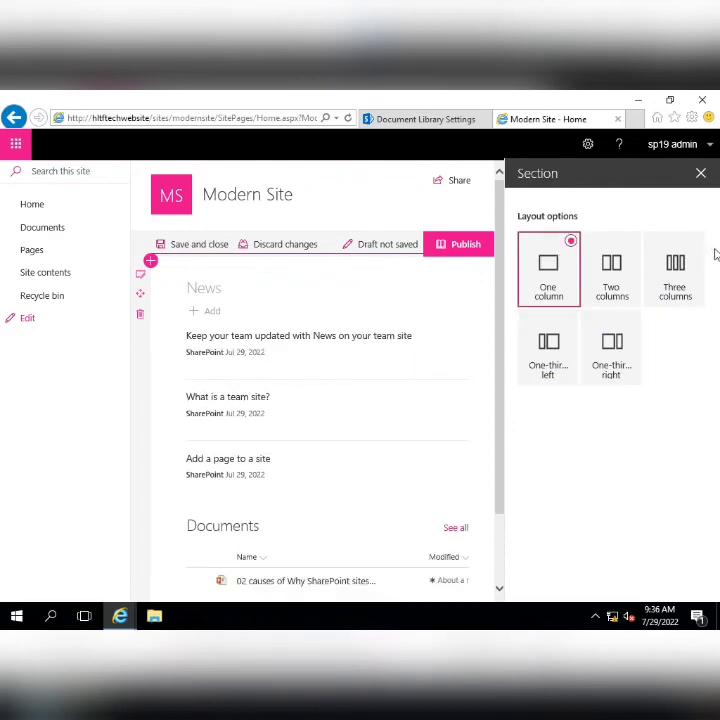
click(701, 174)
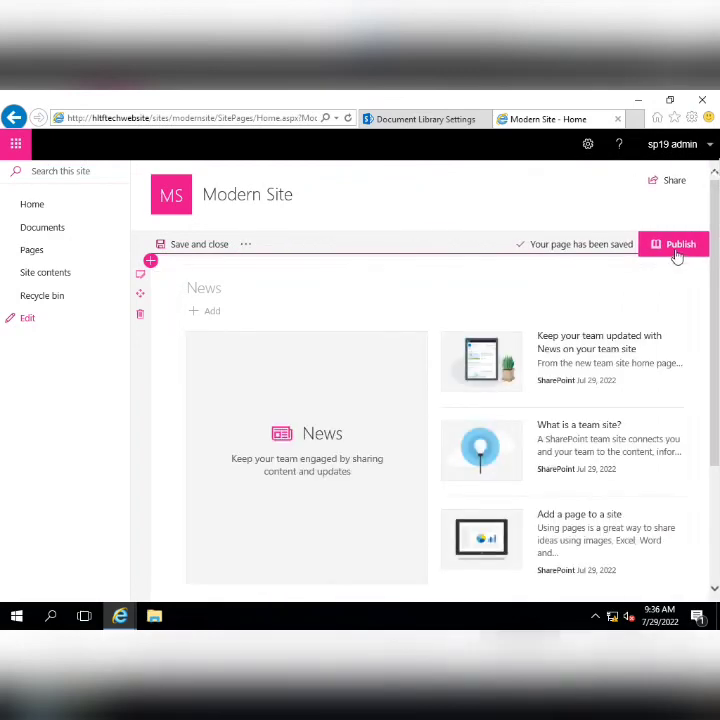
click(436, 125)
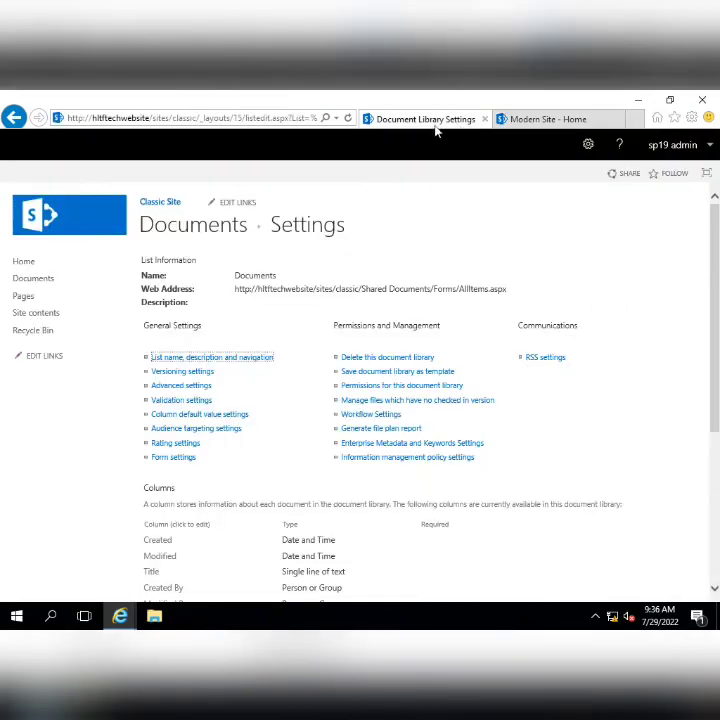
Edit the Classic Site home page content via the PAGE ribbon and save it back to normal view.
click(38, 265)
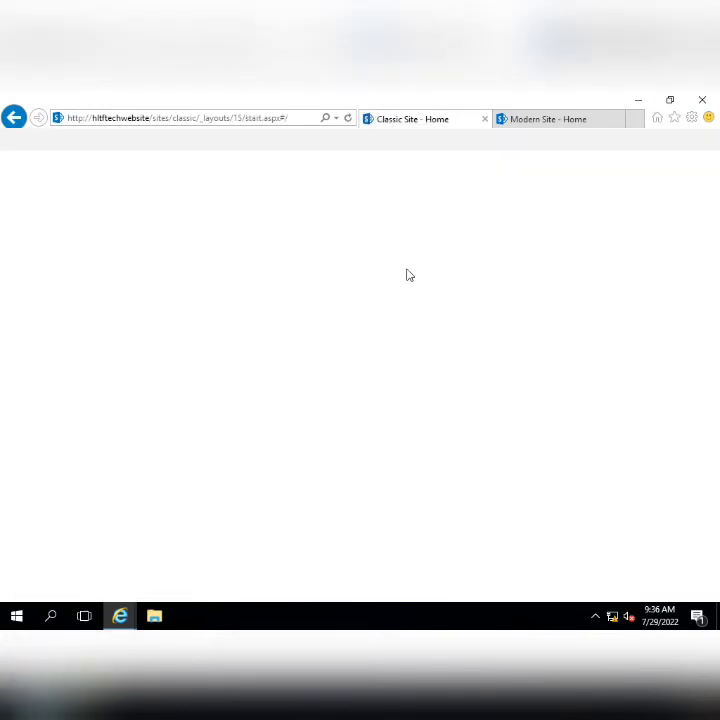
click(62, 174)
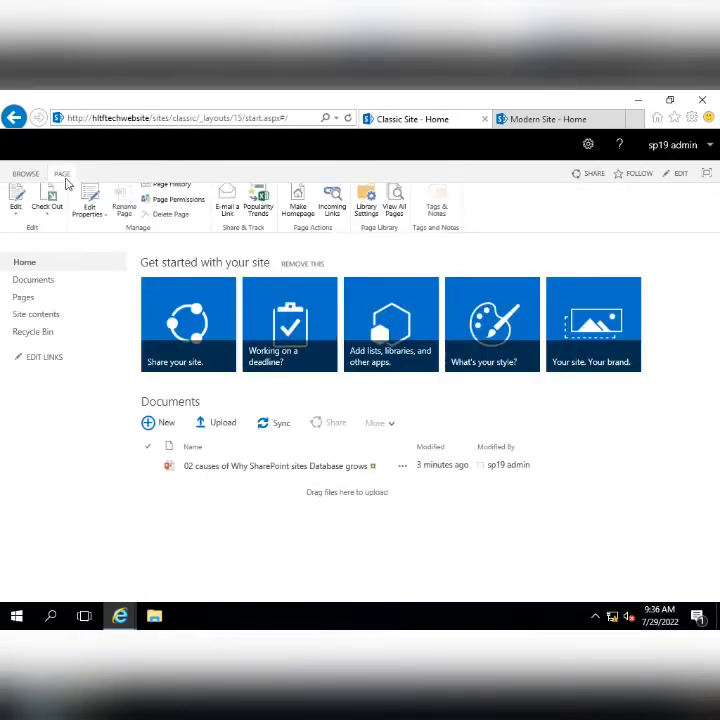
click(15, 207)
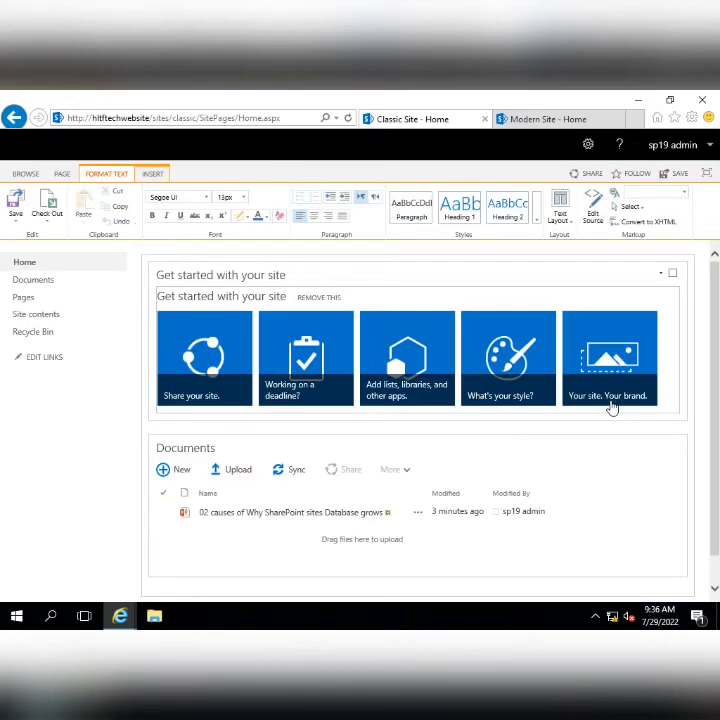
click(325, 545)
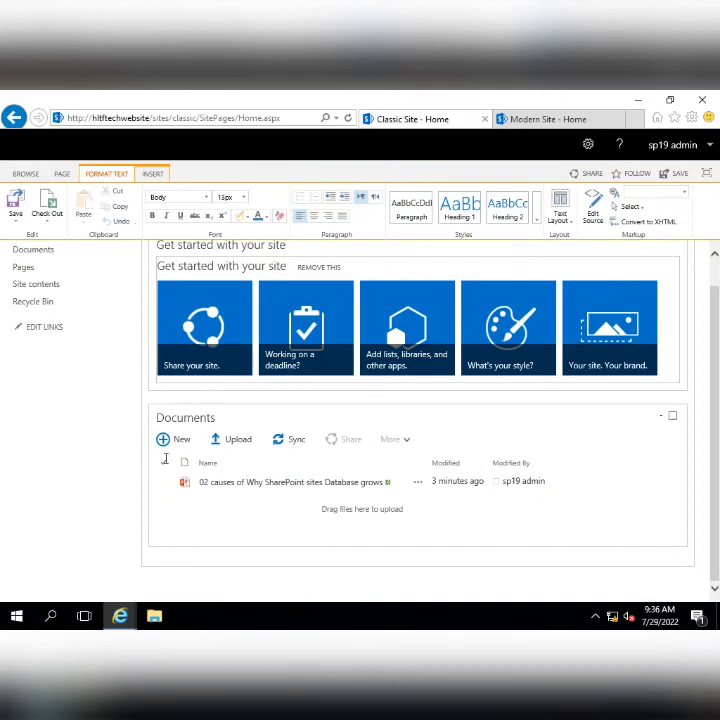
scroll(331, 456, up, 1)
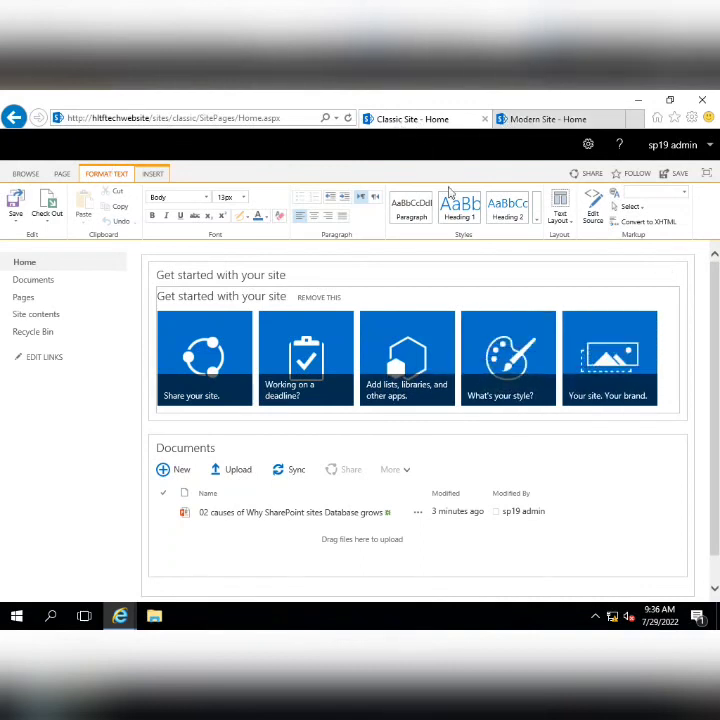
click(16, 208)
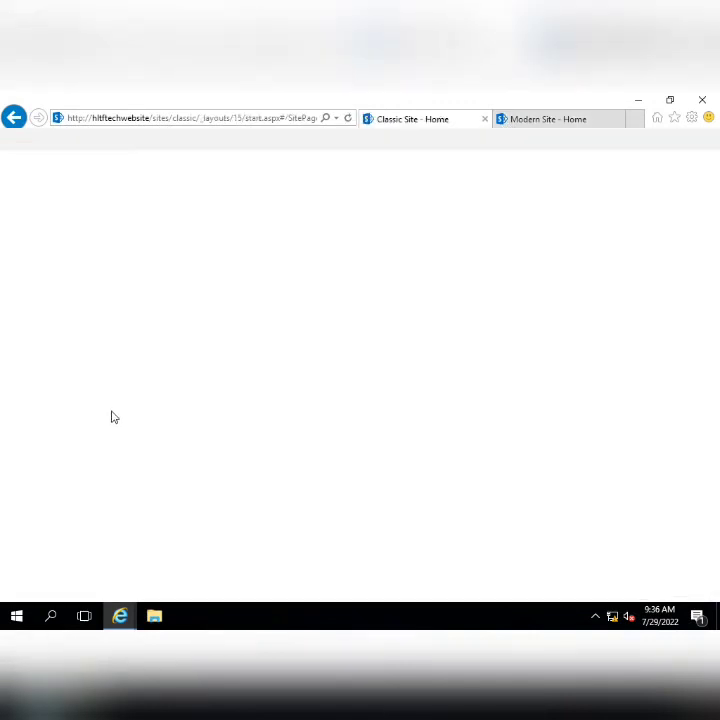